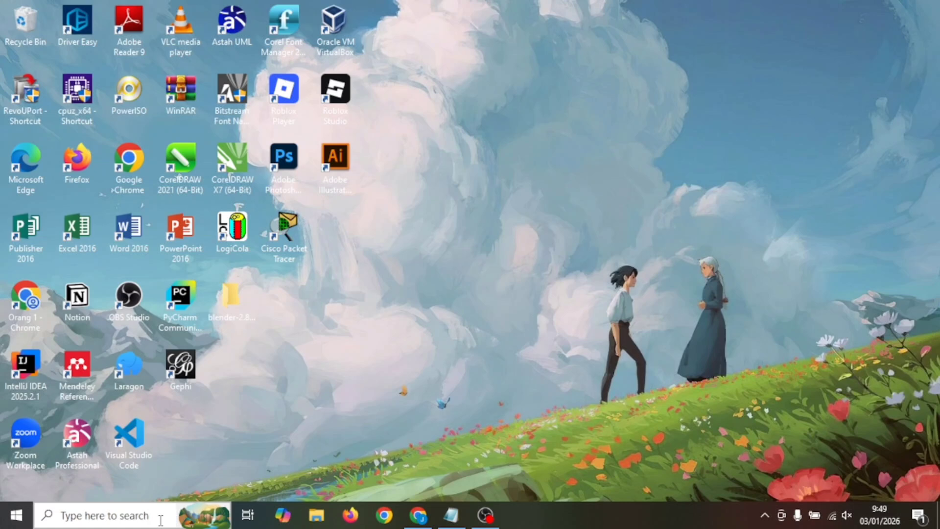
Open Command Prompt, go to the flowise folder and start the server with "npx flowise start"
click(160, 520)
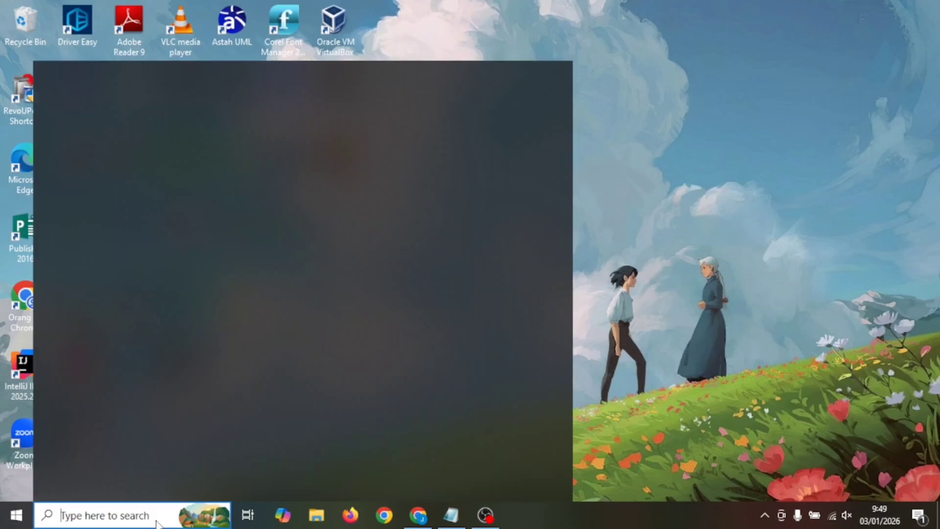
text(cmd)
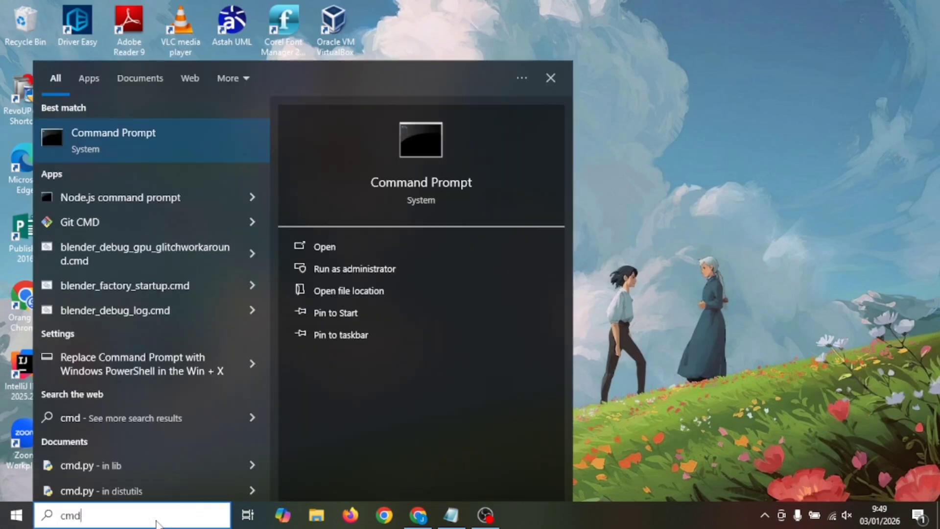
click(153, 137)
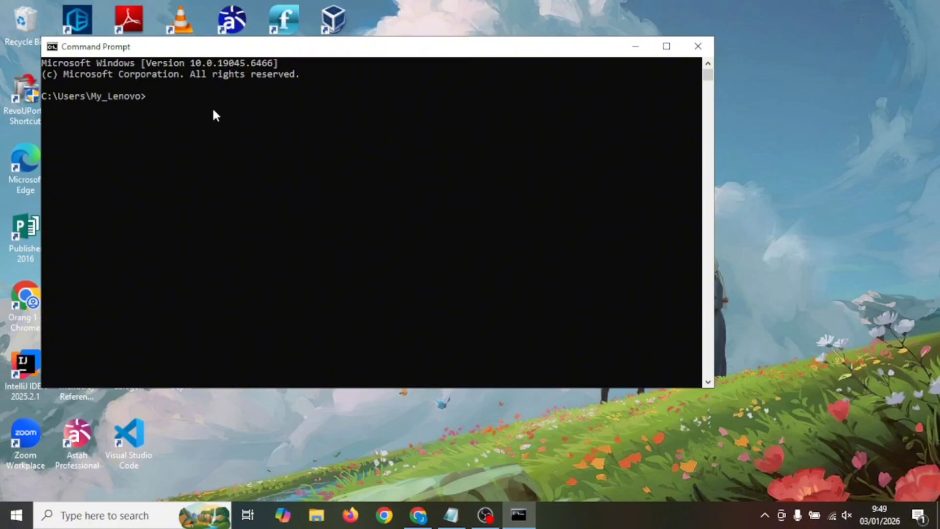
text(cd flowise)
key(Return)
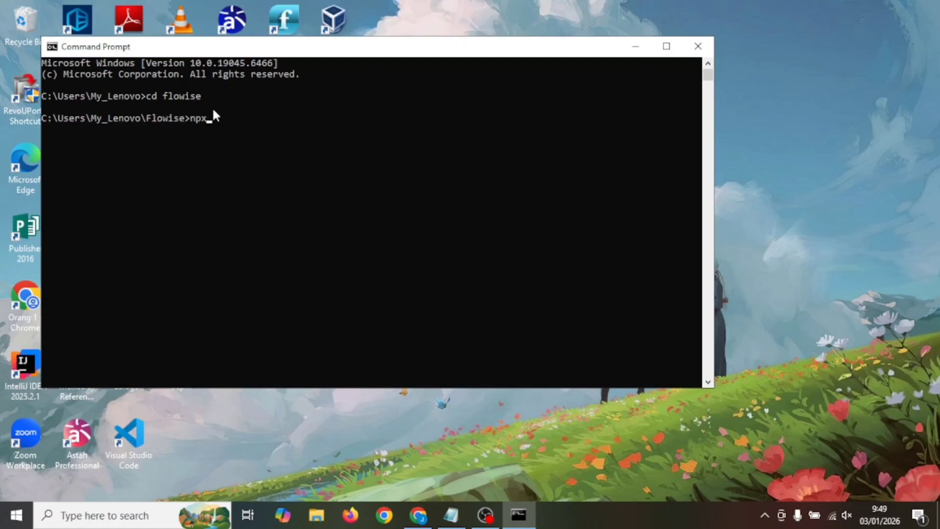
text(npx flowise start)
key(Return)
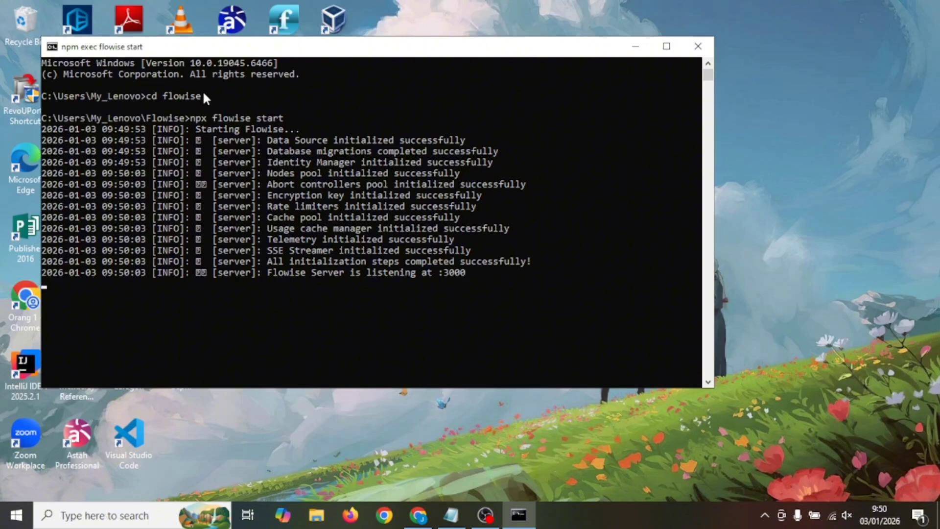
Switch to Chrome and open the local Flowise site at localhost:3000 in a new tab
click(419, 515)
text(local)
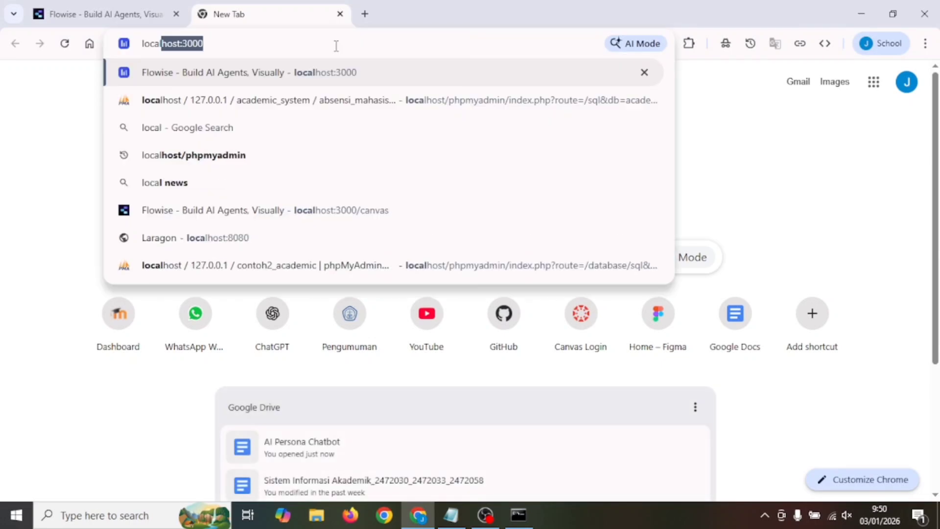
key(Return)
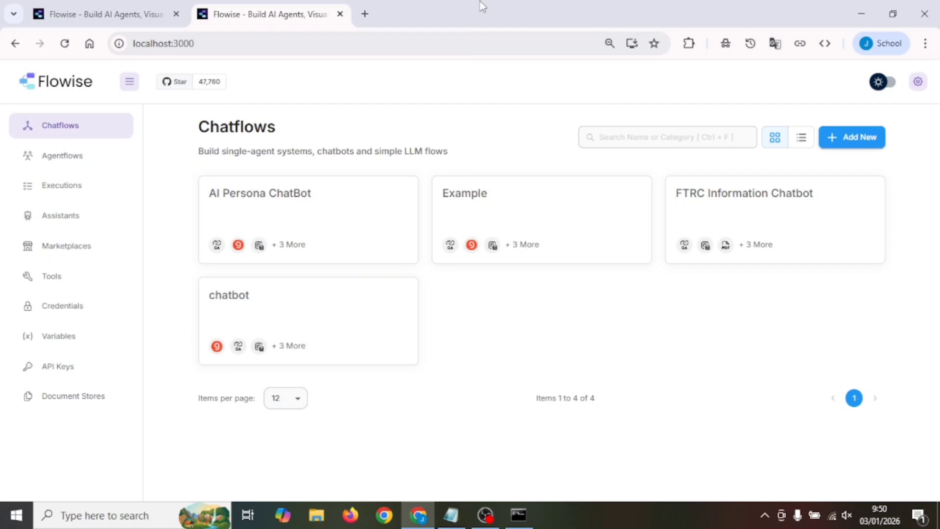
Search Google for "advice from good programmer" and look through the results for usable source material
text(d)
text(ice from good)
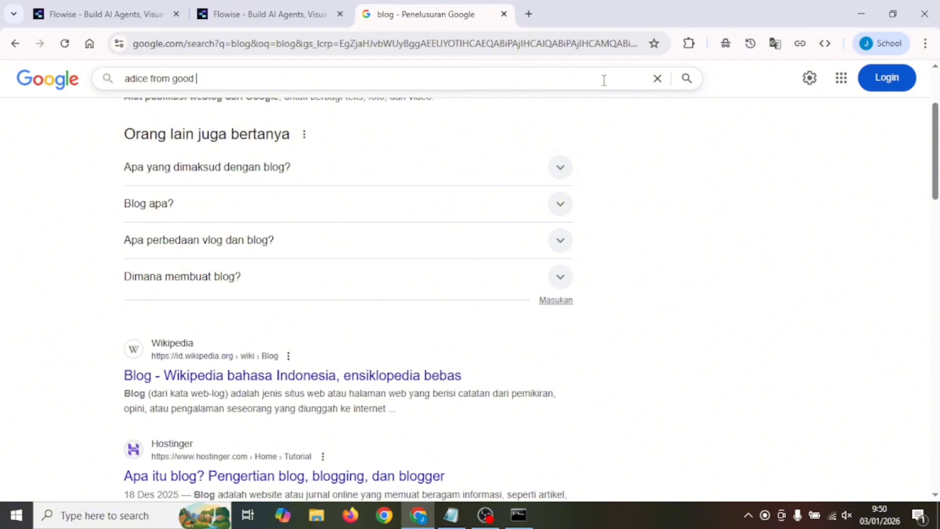
text( programmer)
key(Return)
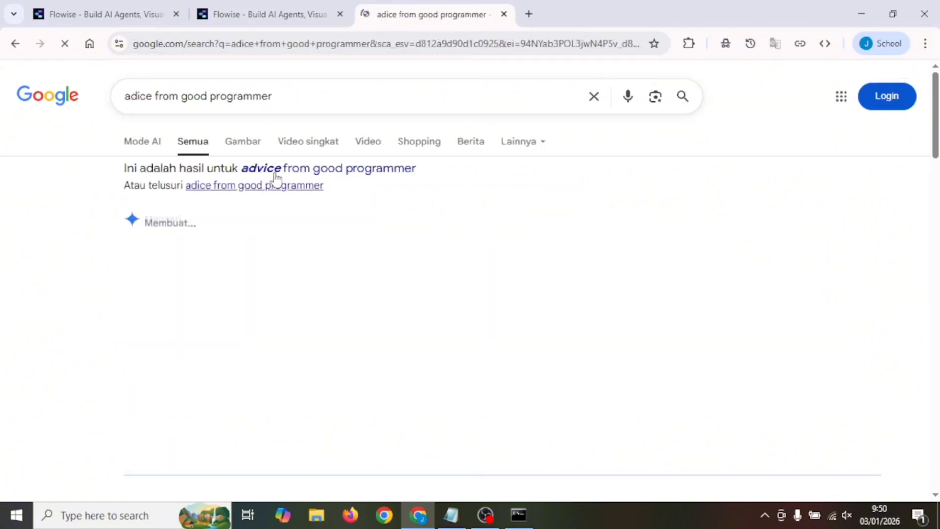
scroll(171, 407, down, 8)
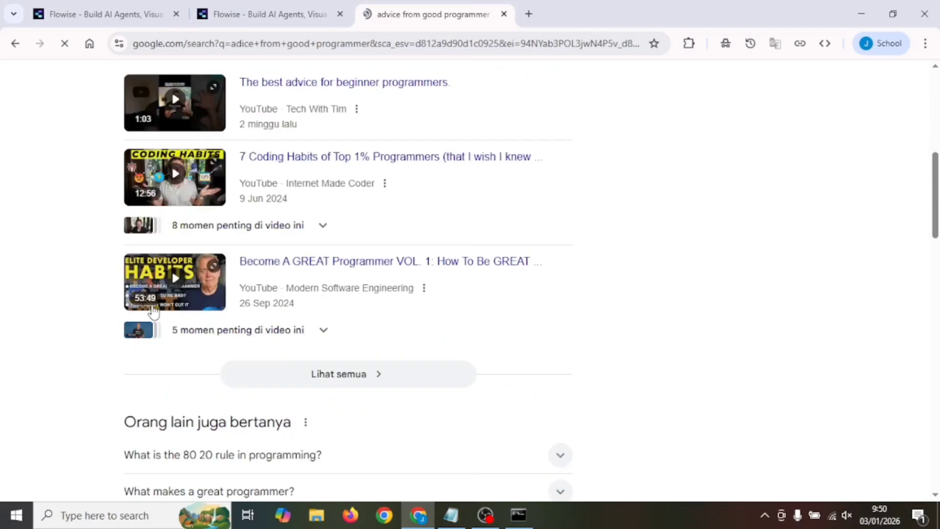
scroll(153, 311, down, 11)
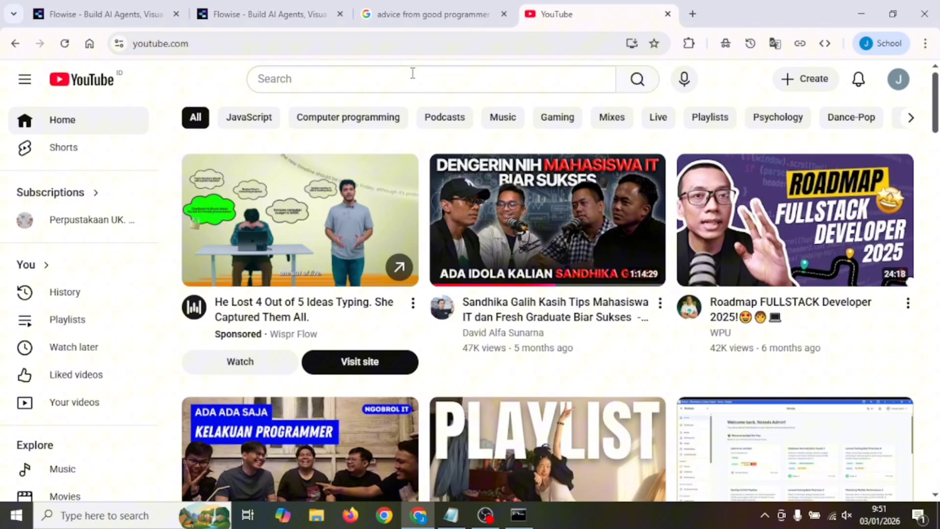
Search YouTube for "sandika galih advice" and open the Tech Podcast Eps 04 video with tips for IT students
click(378, 78)
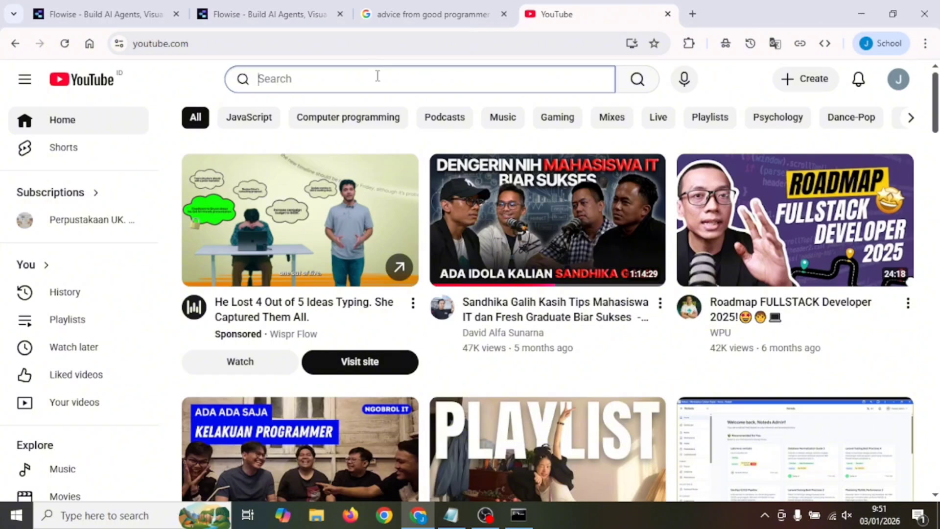
text(sandika galih a)
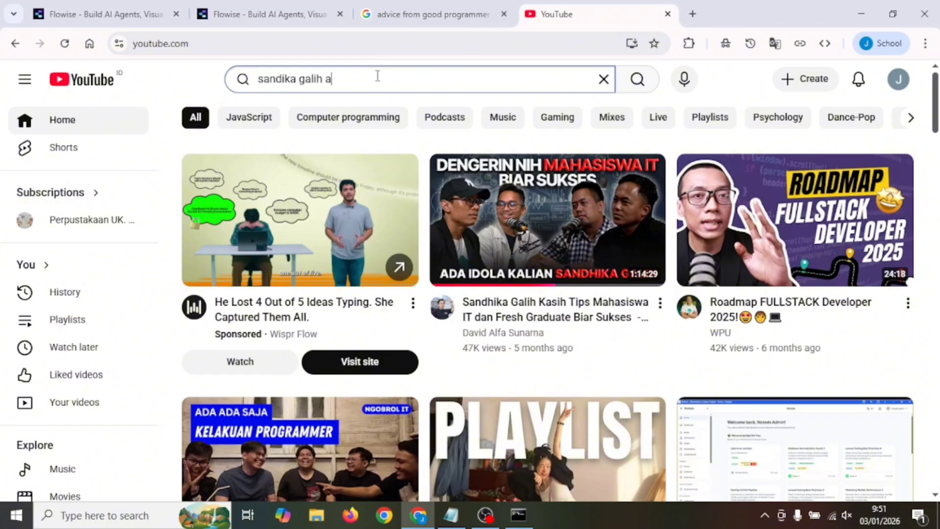
text(dvice)
key(Return)
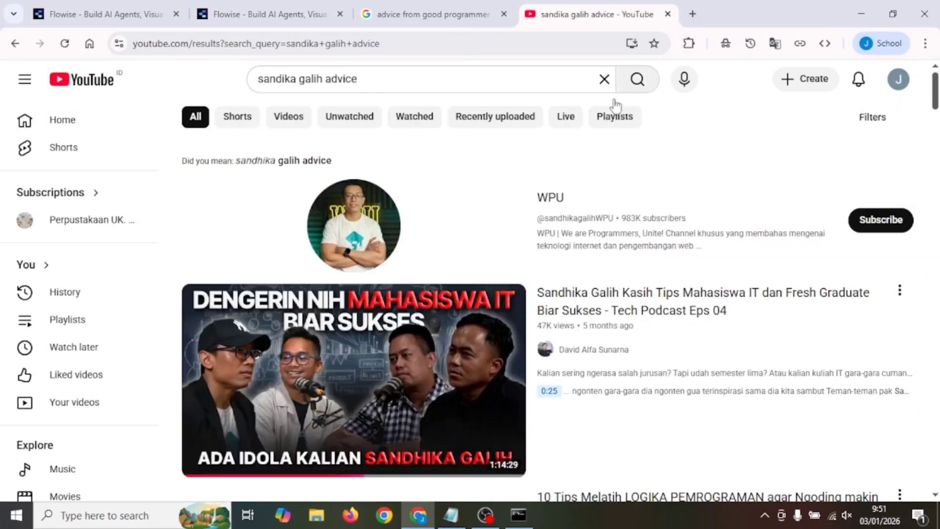
scroll(803, 264, down, 3)
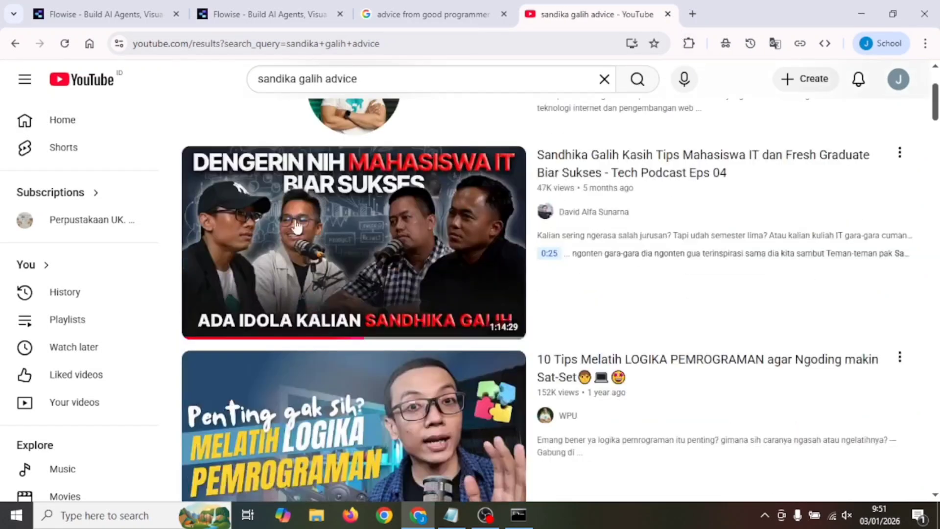
click(607, 169)
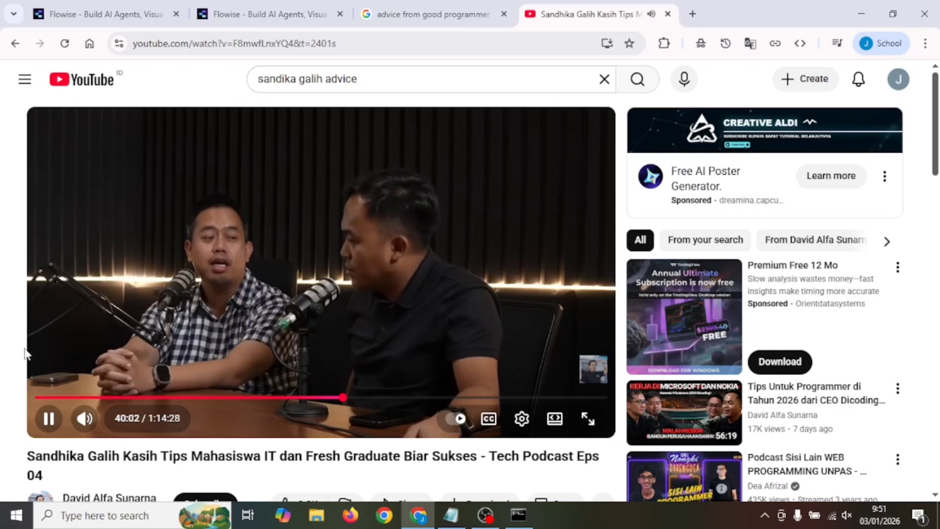
Show the video's transcript from its expanded description and turn off the transcript timestamps
scroll(345, 463, down, 4)
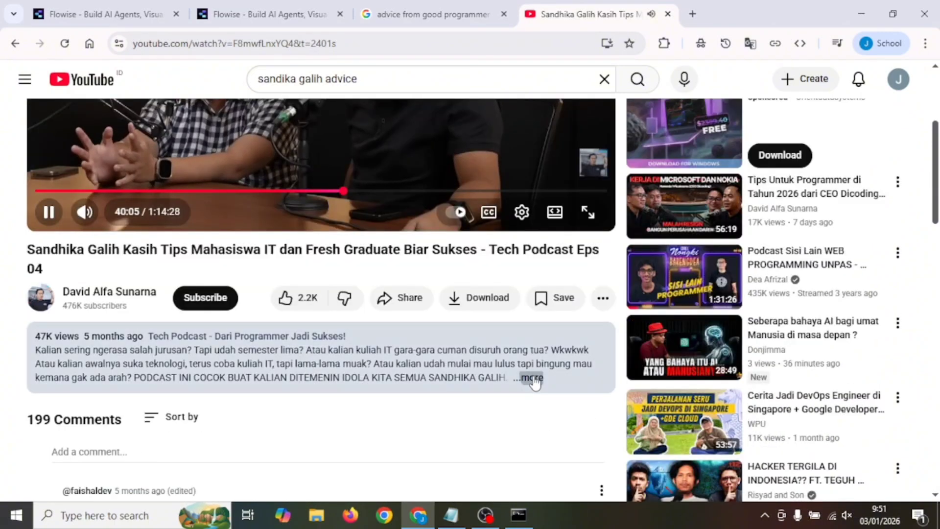
click(536, 381)
scroll(512, 384, down, 5)
scroll(513, 388, down, 5)
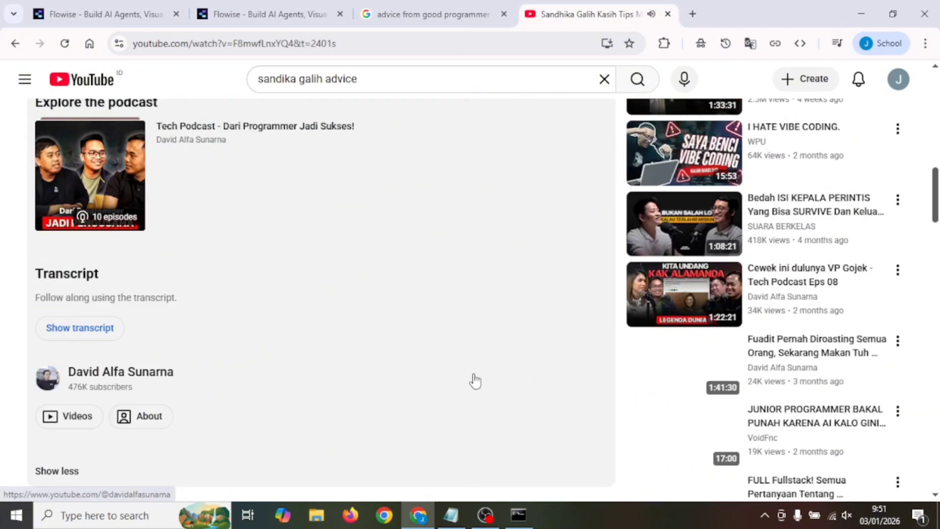
click(91, 332)
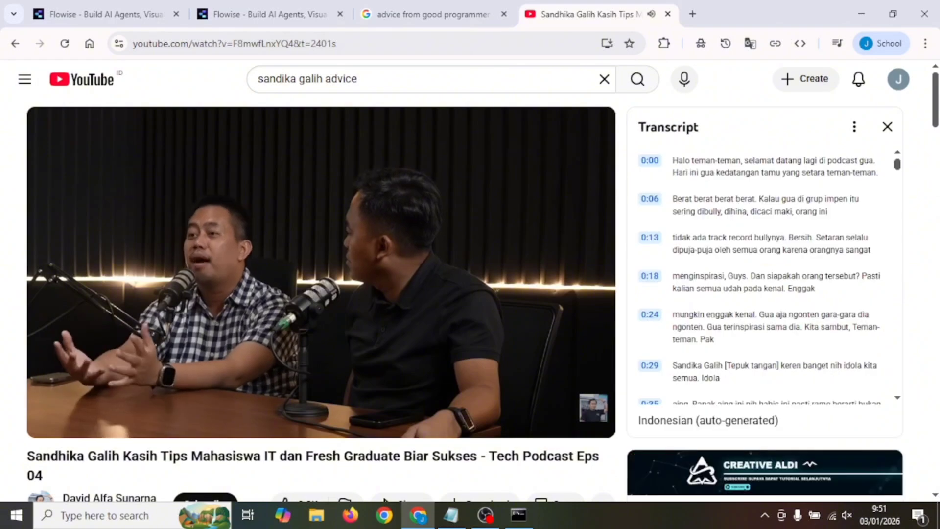
click(855, 128)
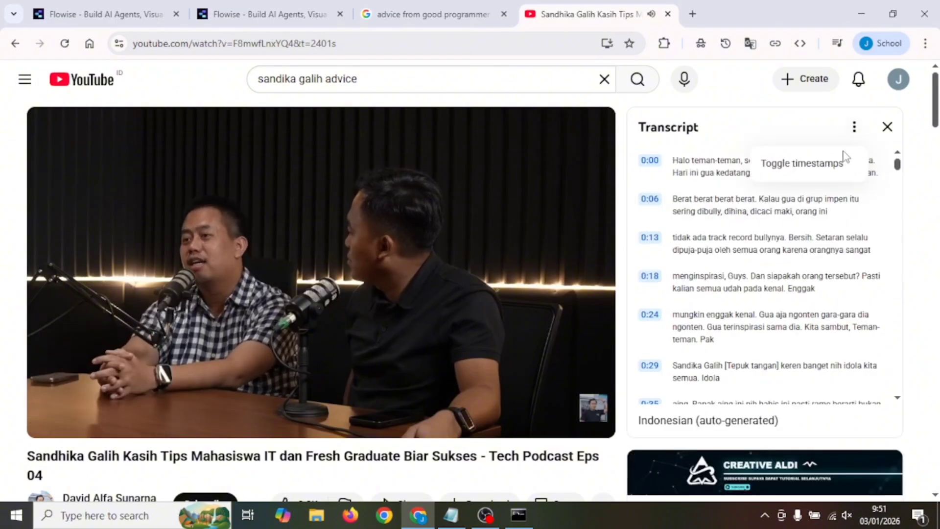
click(815, 168)
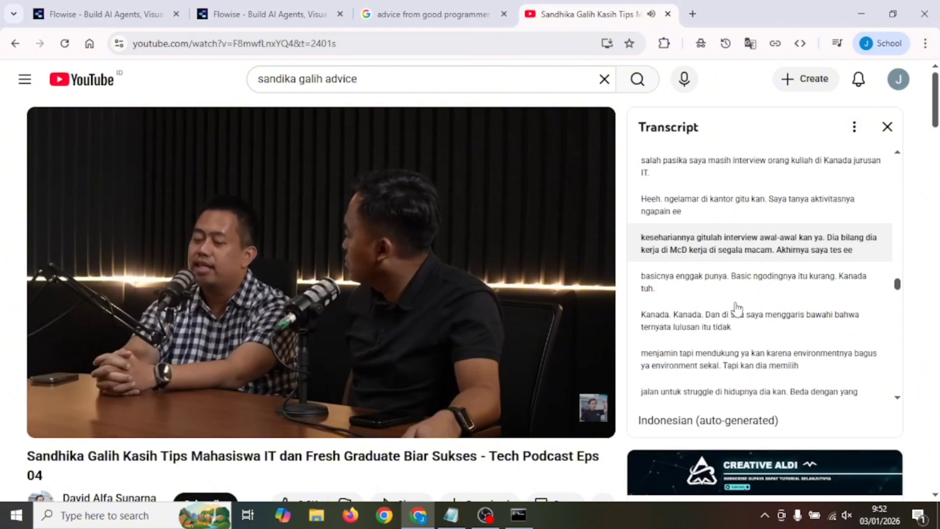
Select the entire video transcript from its last line up to the heading and copy it
drag(898, 282, 901, 400)
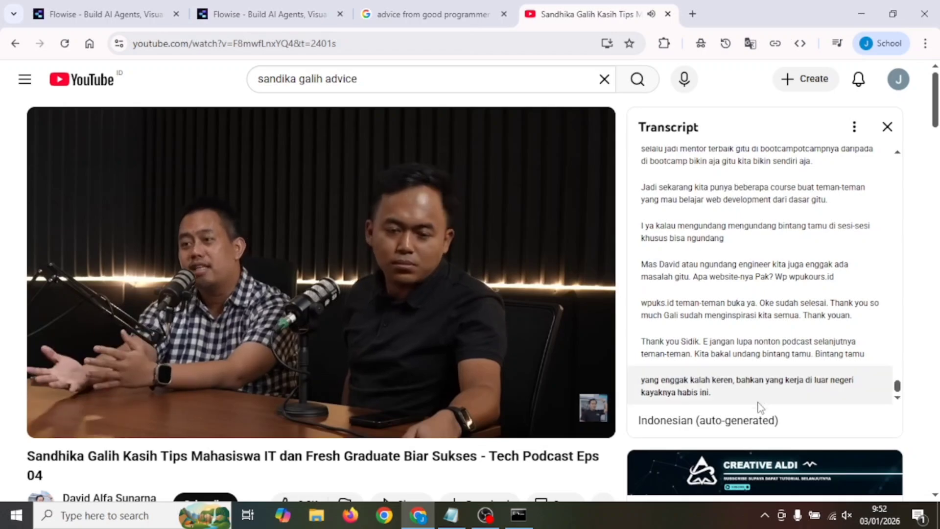
drag(737, 399, 684, 127)
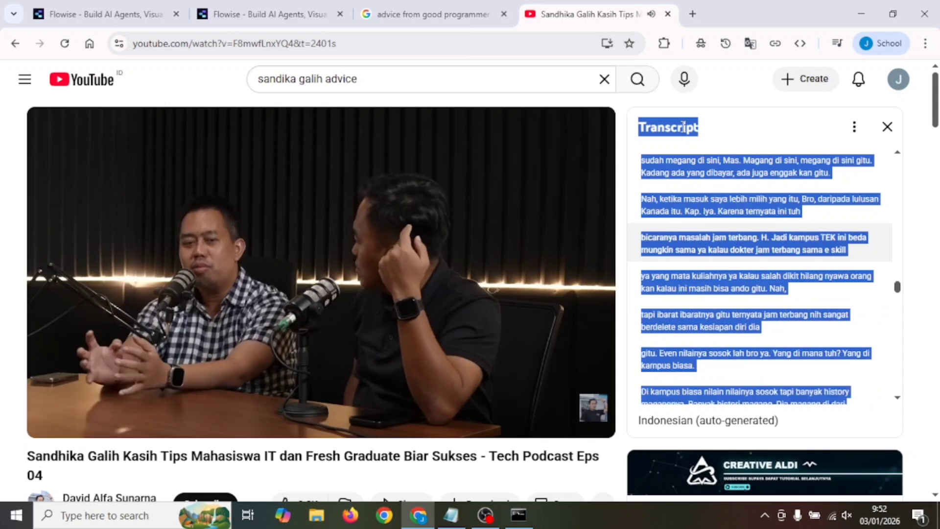
right_click(682, 126)
click(642, 143)
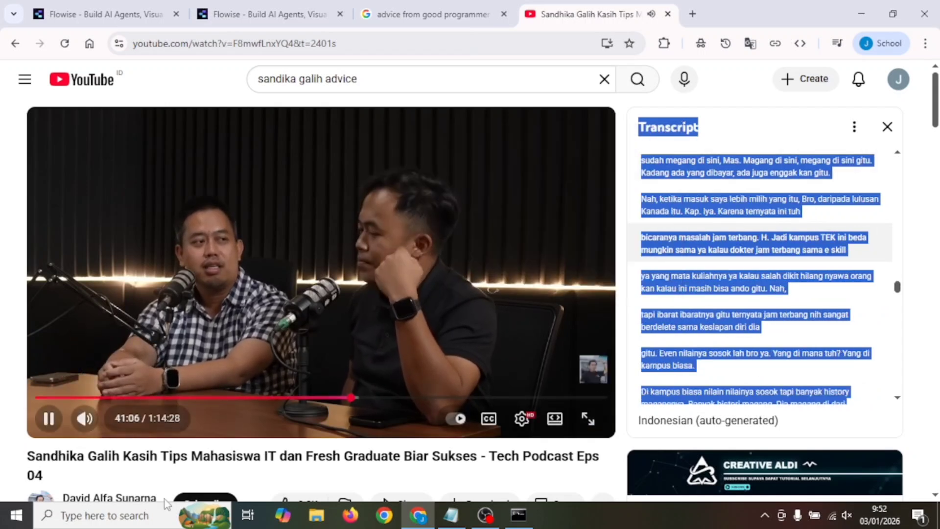
Open a new Notepad document and paste the copied transcript into it
click(149, 520)
text(note)
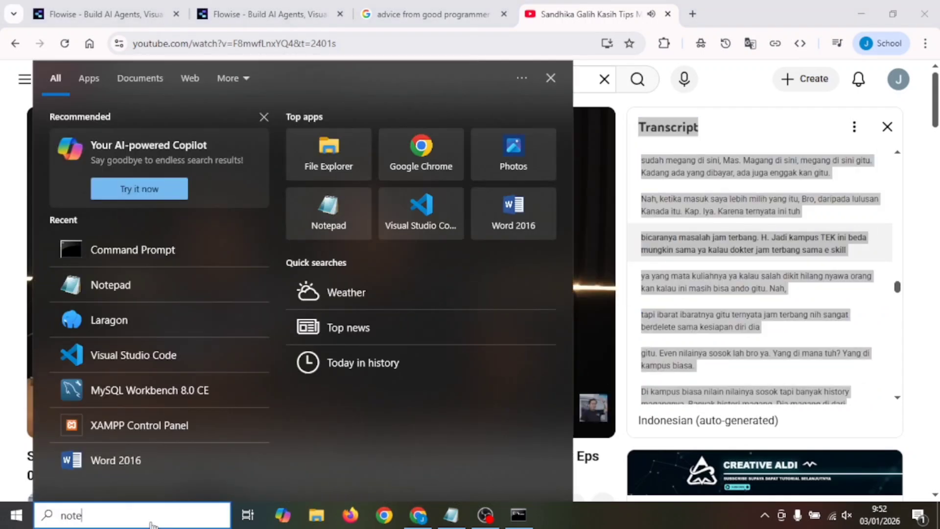
click(195, 157)
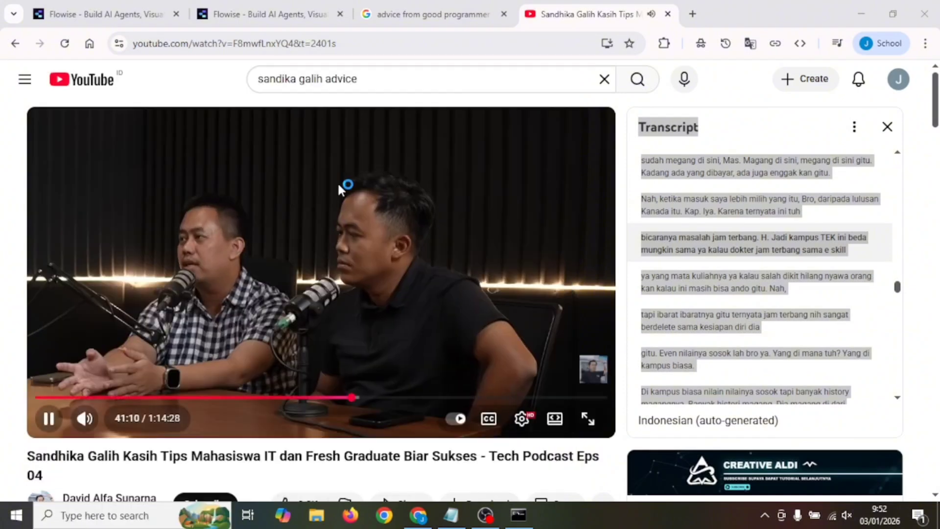
key(ctrl+v)
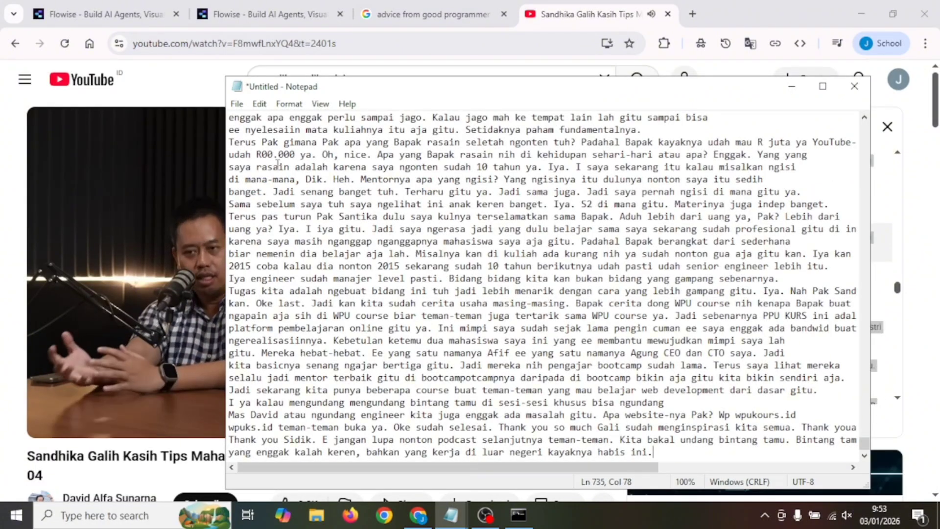
Save the transcript as text file 1 in the Downloads folder and close Notepad
click(237, 104)
click(269, 164)
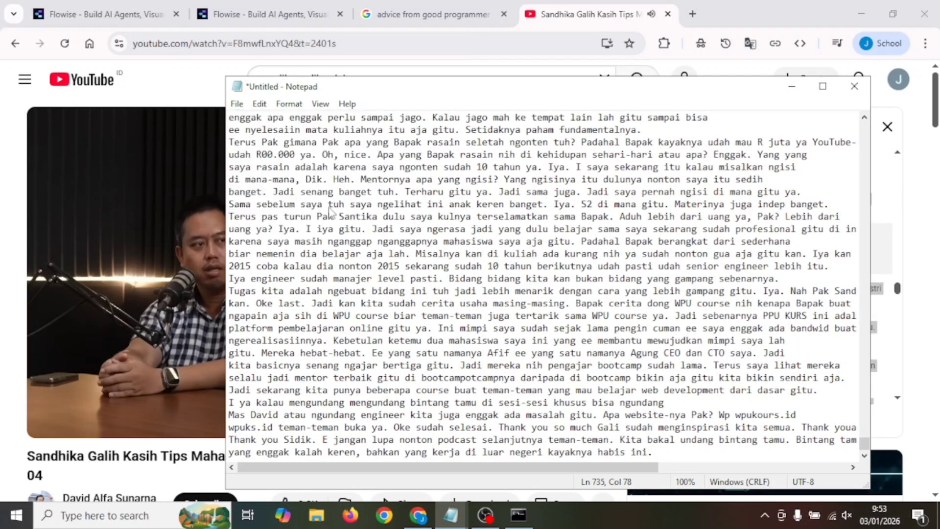
text(1)
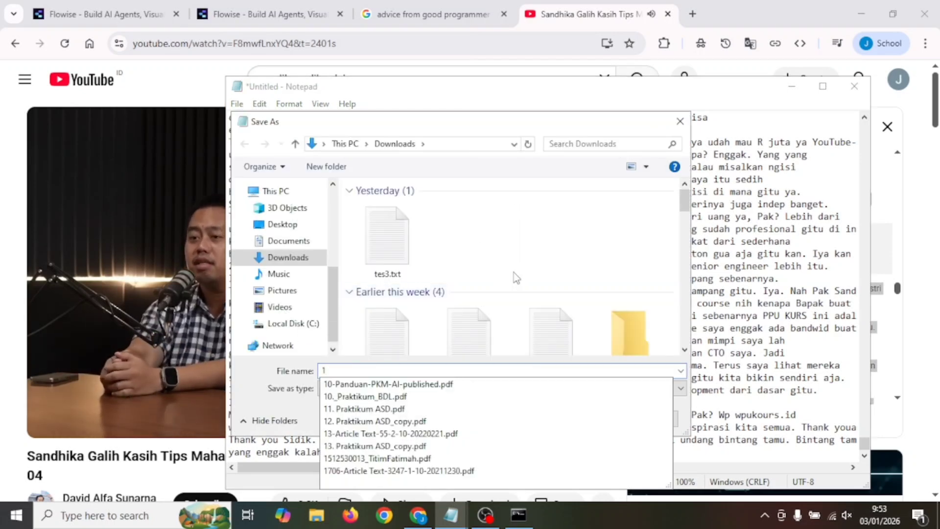
click(582, 266)
click(590, 419)
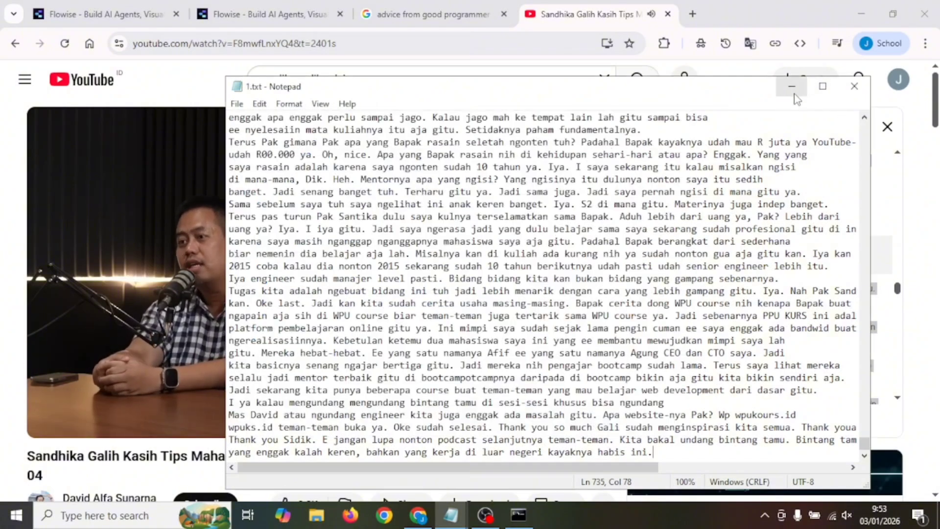
click(856, 89)
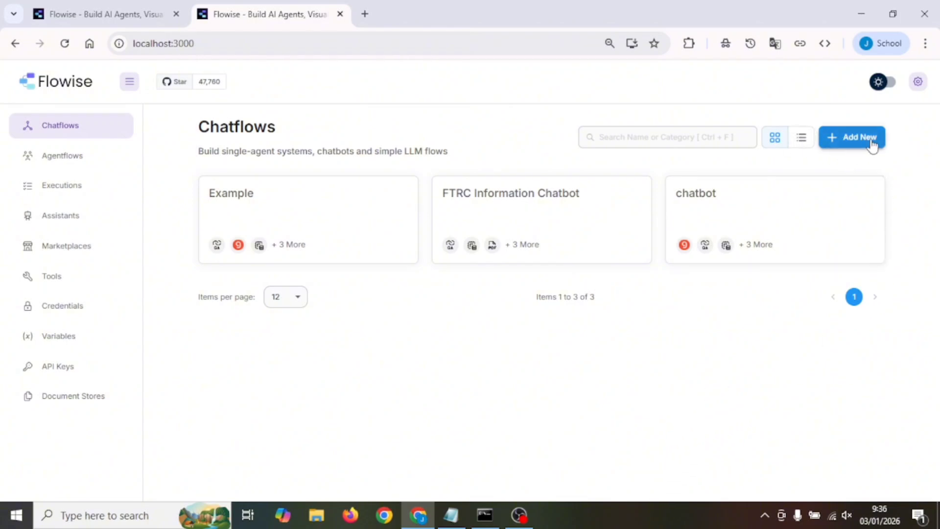
Create a new chatflow and save it with the name AI Persona ChatBot
click(834, 137)
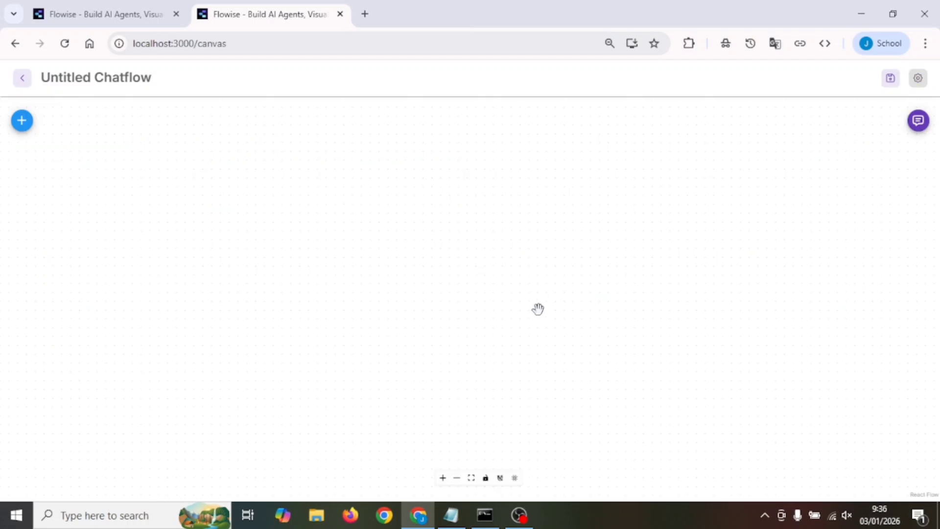
click(891, 84)
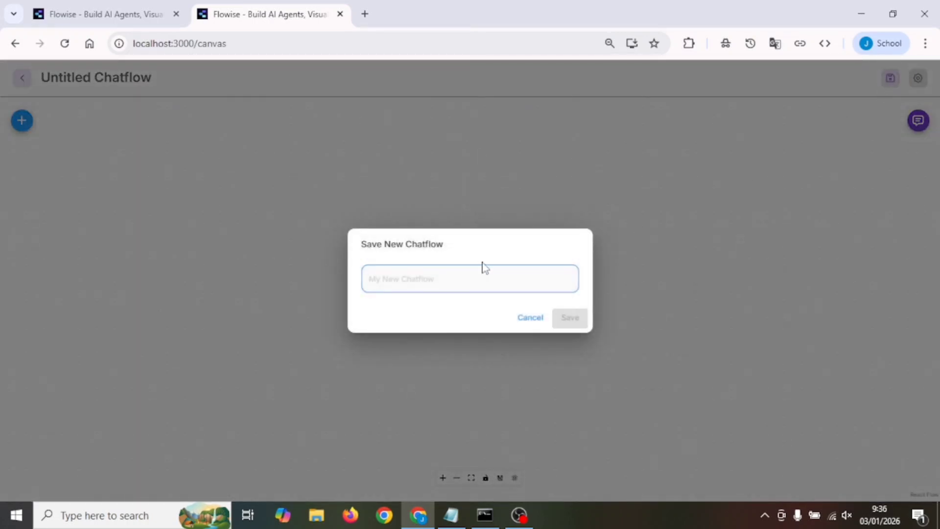
text(AI Perso)
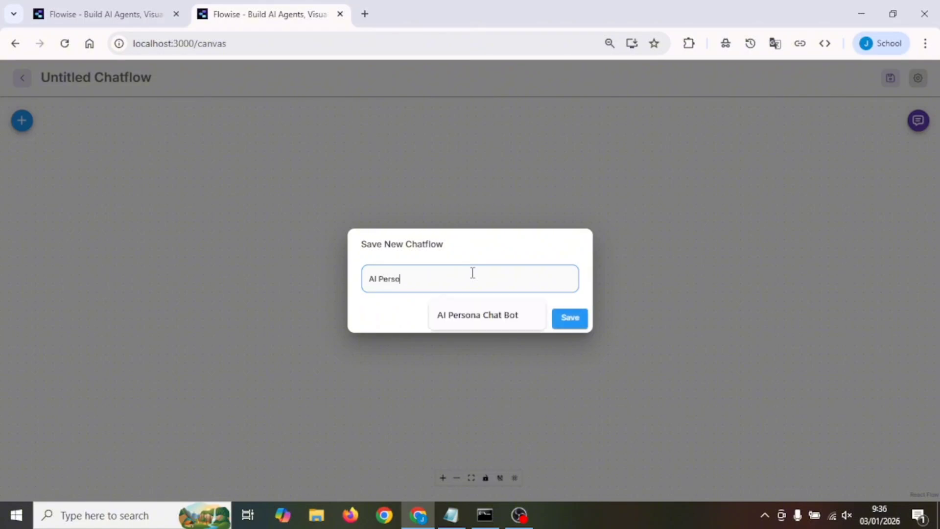
text(na ChatBot)
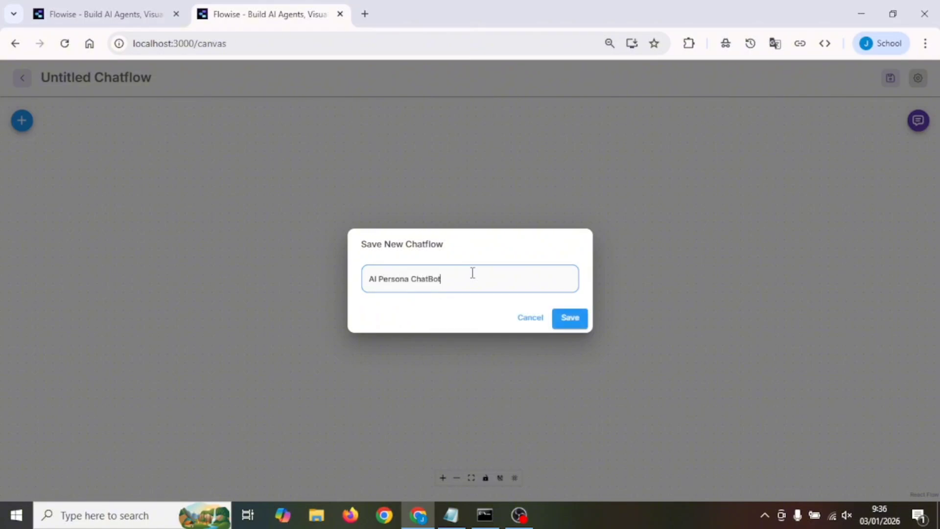
click(570, 319)
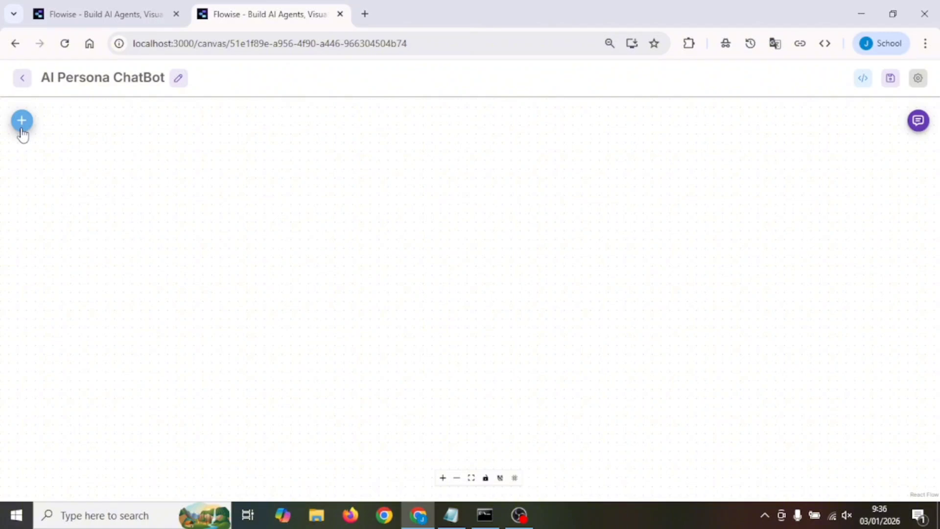
Add a Conversational Retrieval QA Chain node from the LangChain chains and place it on the right side of the canvas
click(21, 121)
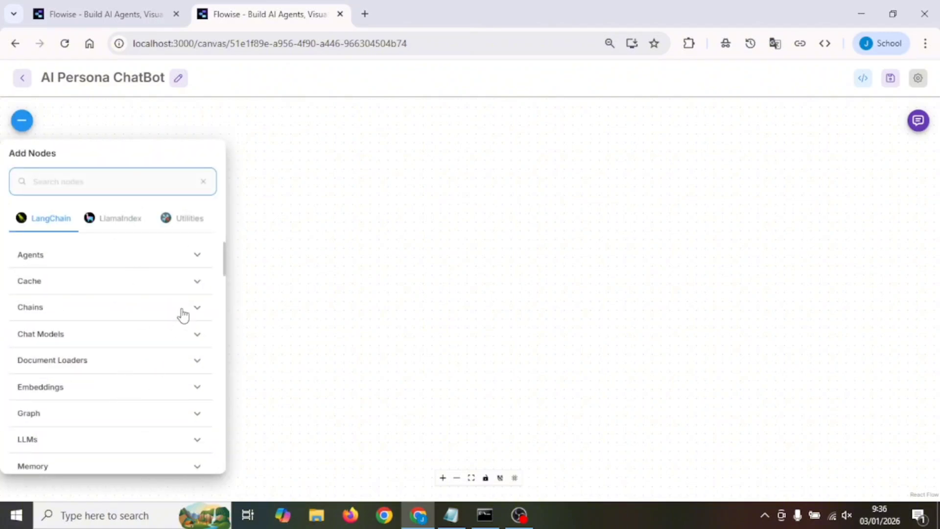
click(198, 310)
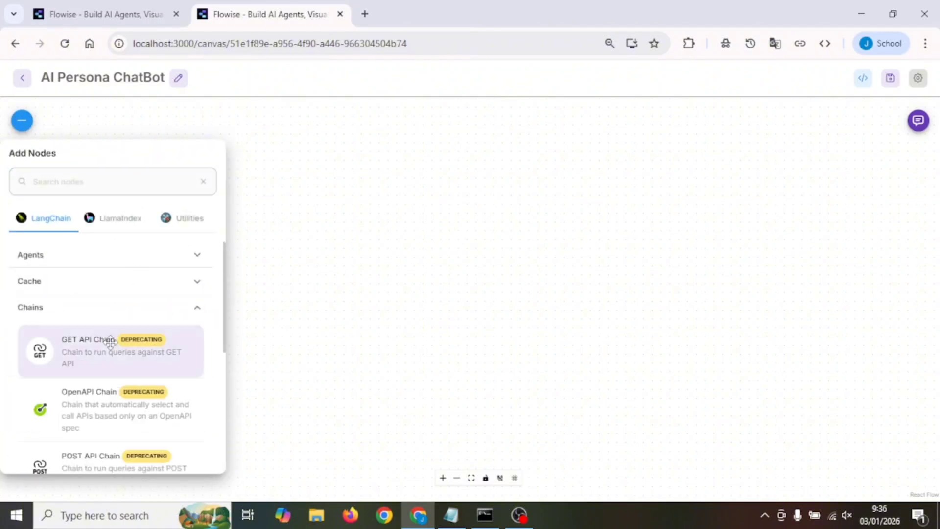
scroll(109, 343, down, 4)
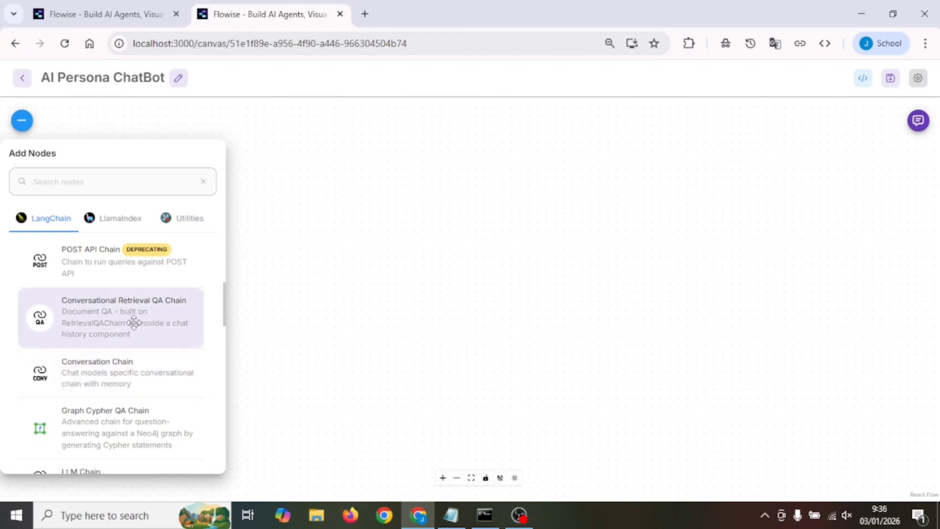
scroll(138, 364, up, 4)
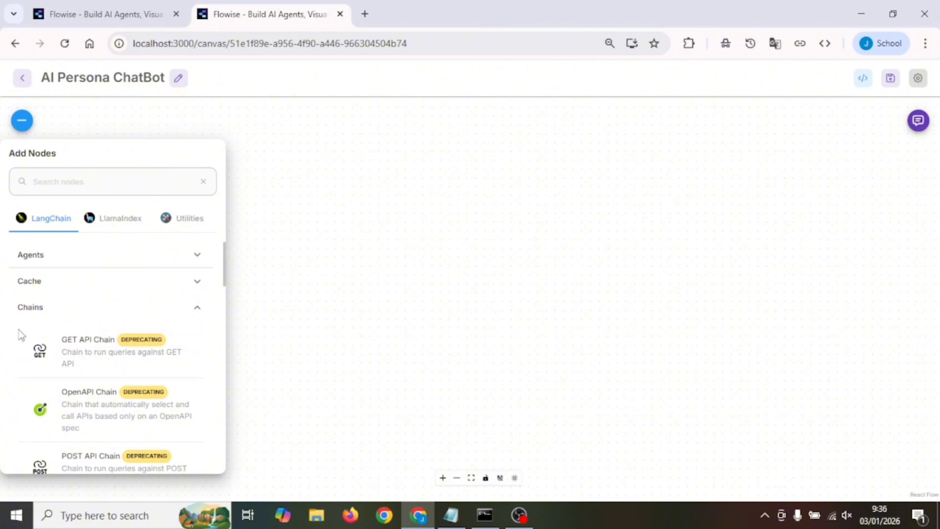
scroll(110, 340, down, 4)
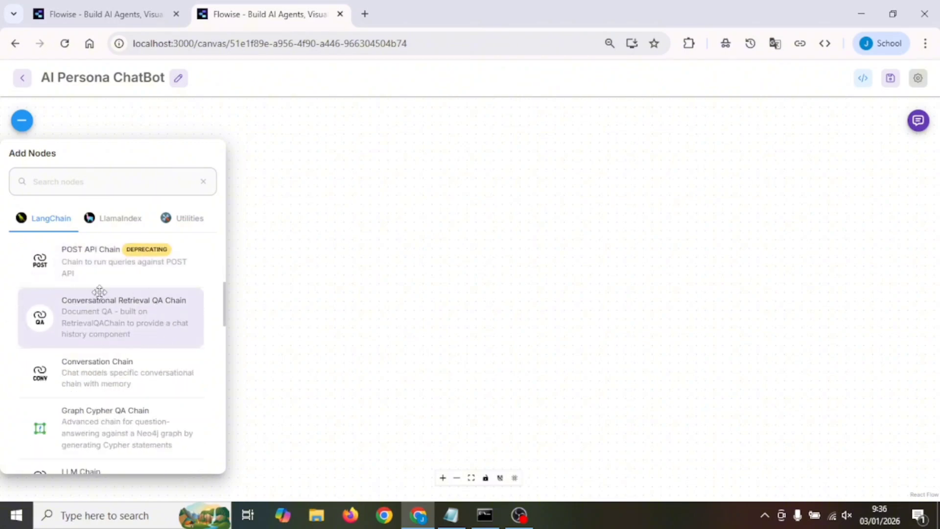
drag(98, 319, 657, 226)
click(496, 145)
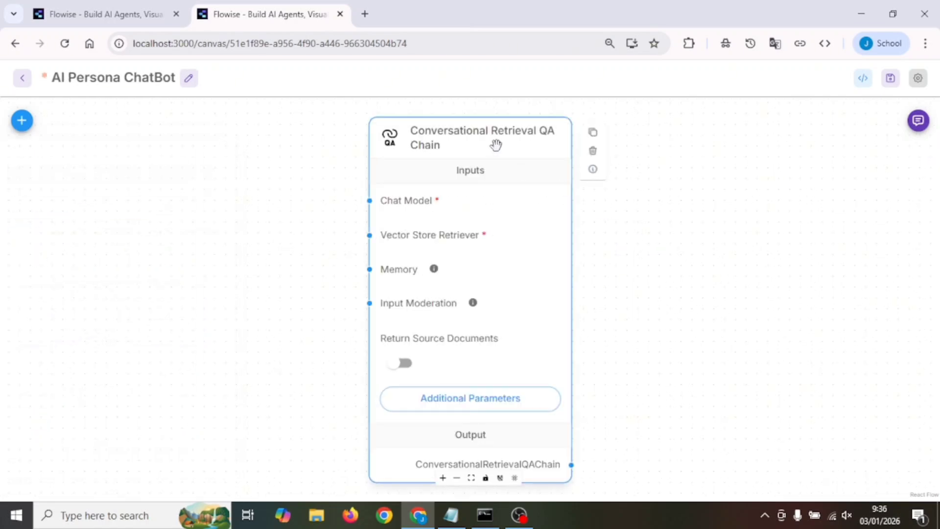
drag(496, 145, 752, 142)
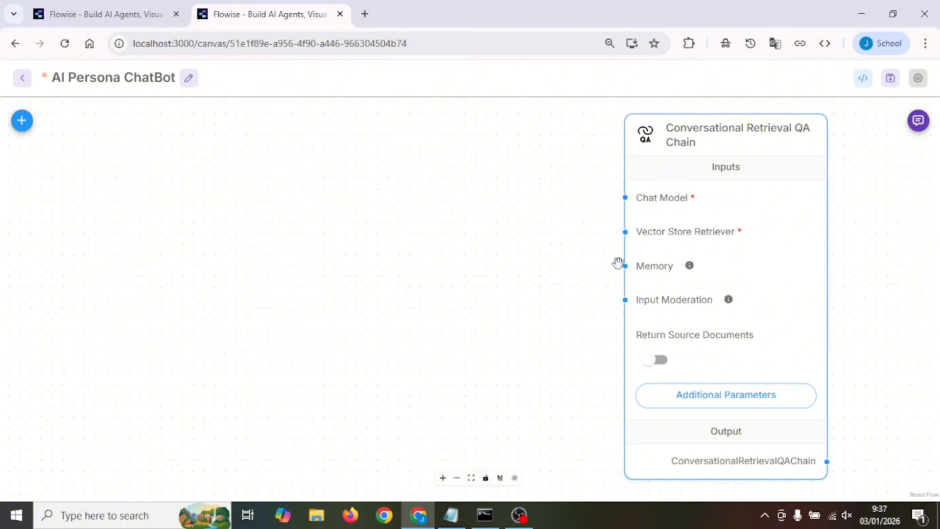
Add a GroqChat node from the chat models and place it to the left of the Conversational Retrieval QA Chain
click(22, 122)
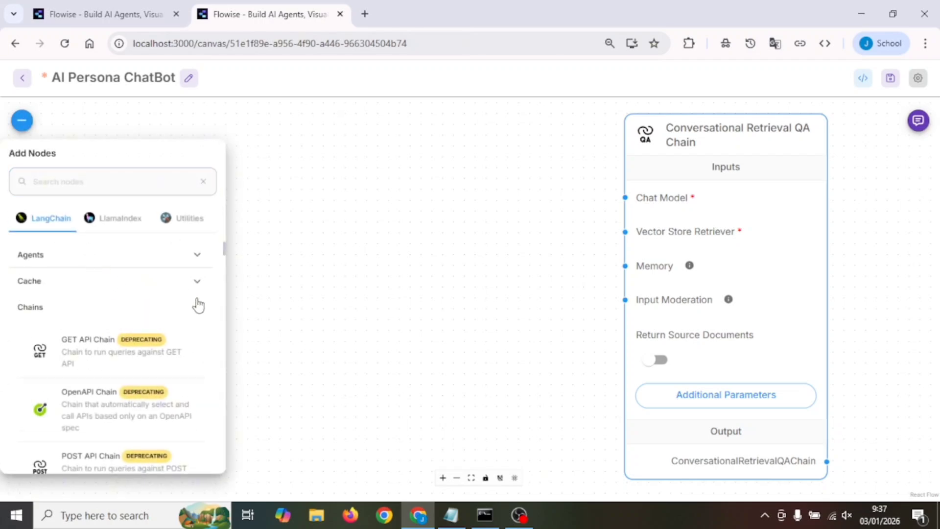
click(198, 304)
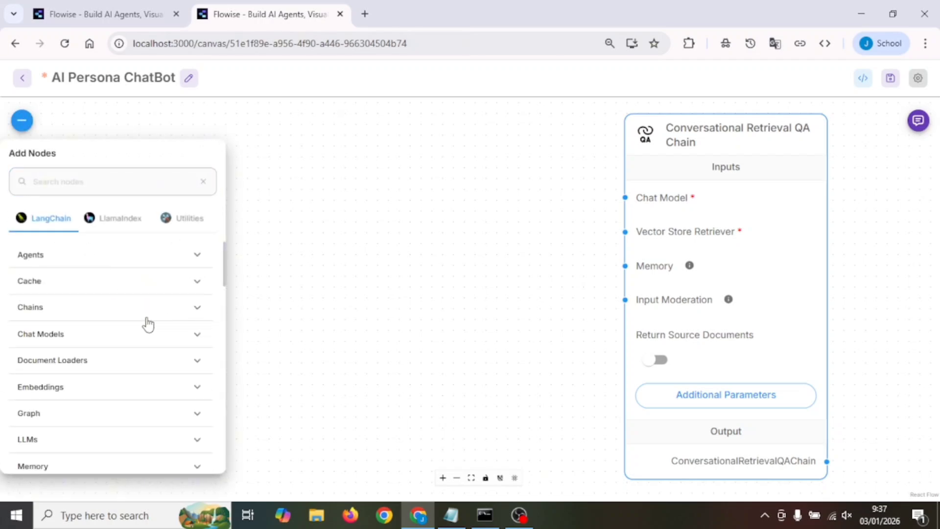
click(123, 337)
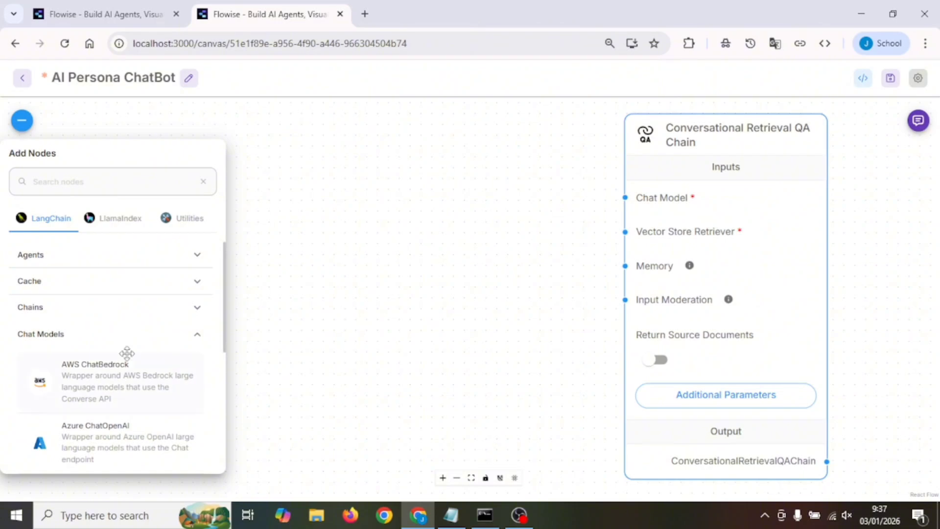
scroll(126, 353, down, 8)
scroll(127, 353, down, 15)
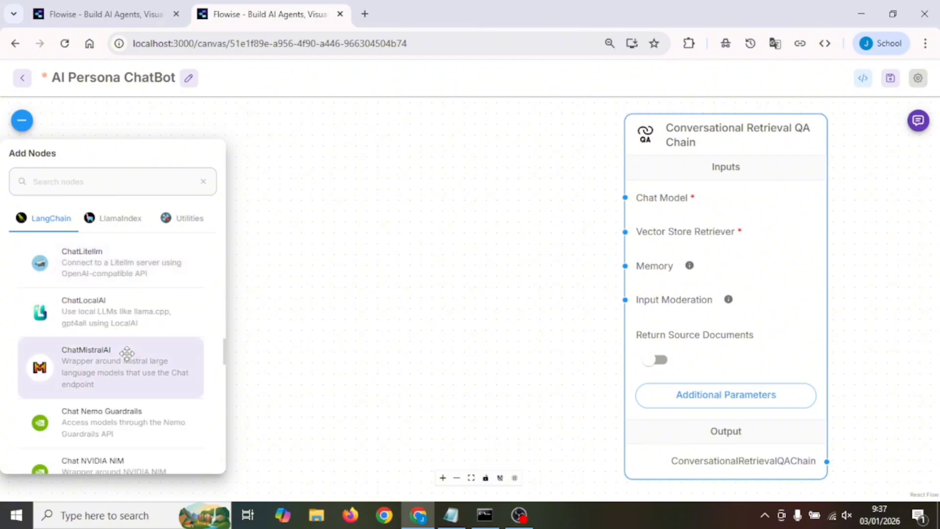
scroll(127, 353, down, 3)
drag(128, 371, 460, 154)
click(536, 153)
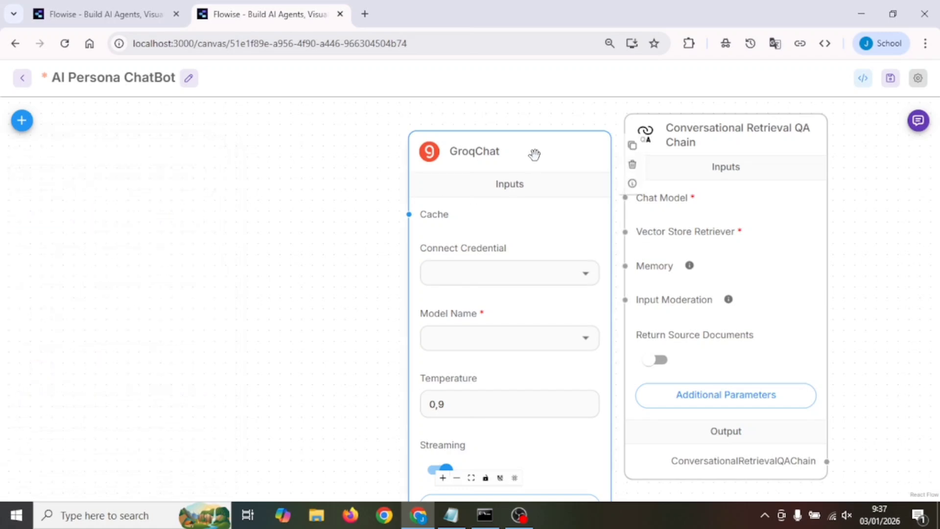
drag(535, 153, 413, 159)
Connect the GroqChat output to the Chat Model input of the Conversational Retrieval QA Chain
drag(565, 398, 540, 189)
drag(550, 269, 510, 264)
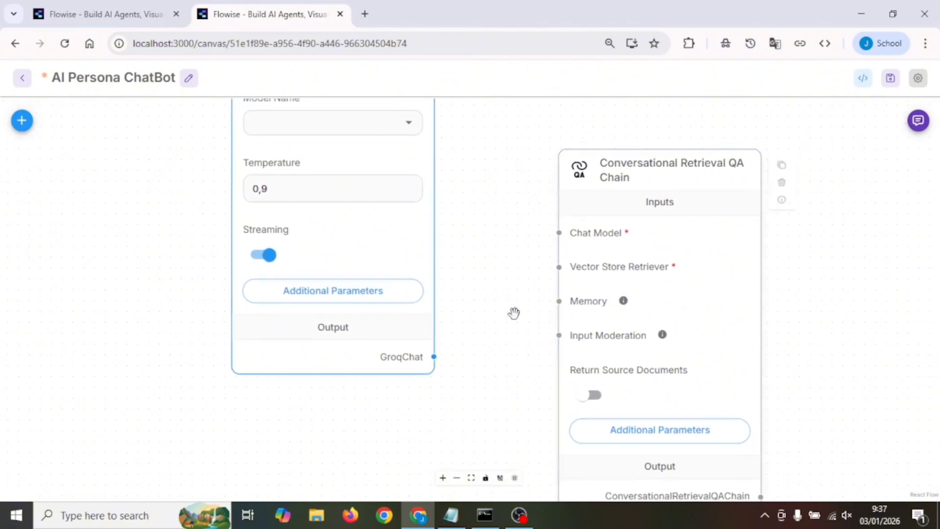
drag(434, 356, 559, 233)
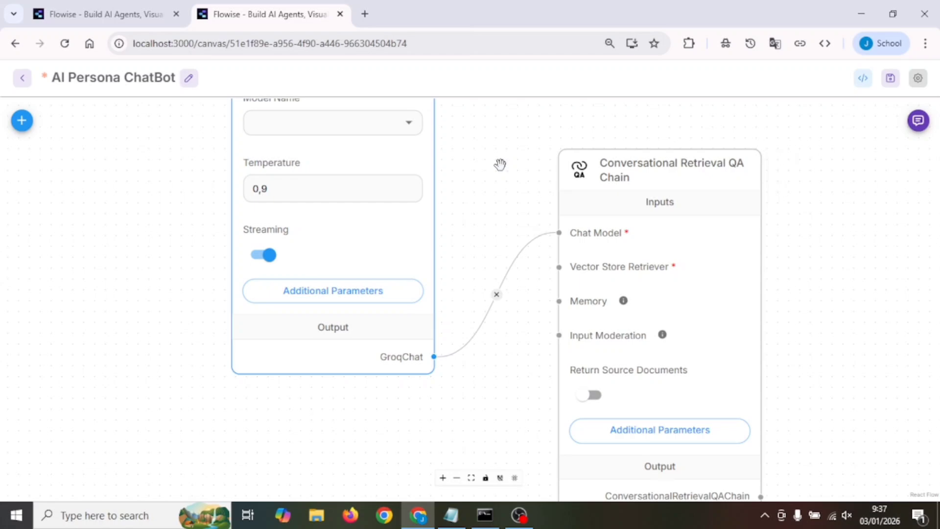
Set the GroqChat node's temperature to 0,4 and its model to llama-3.3-70b-versatile
drag(501, 167, 523, 296)
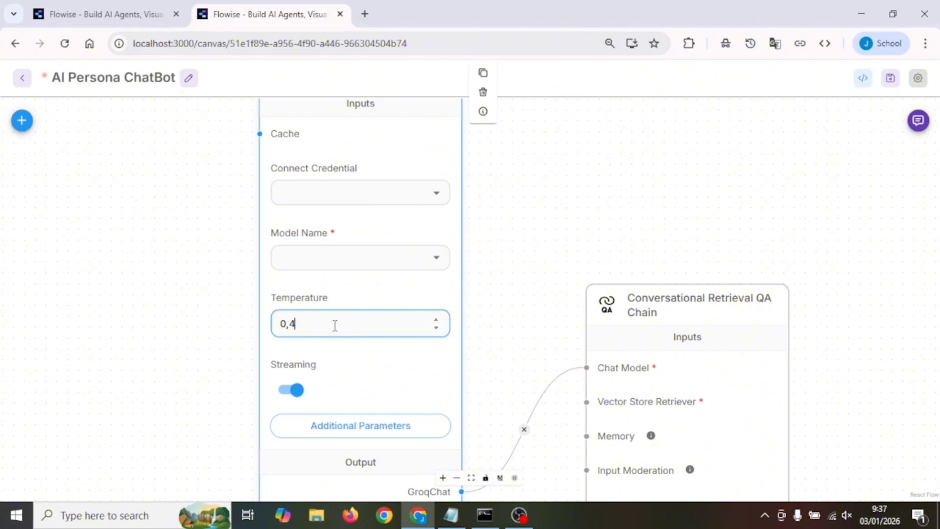
click(437, 258)
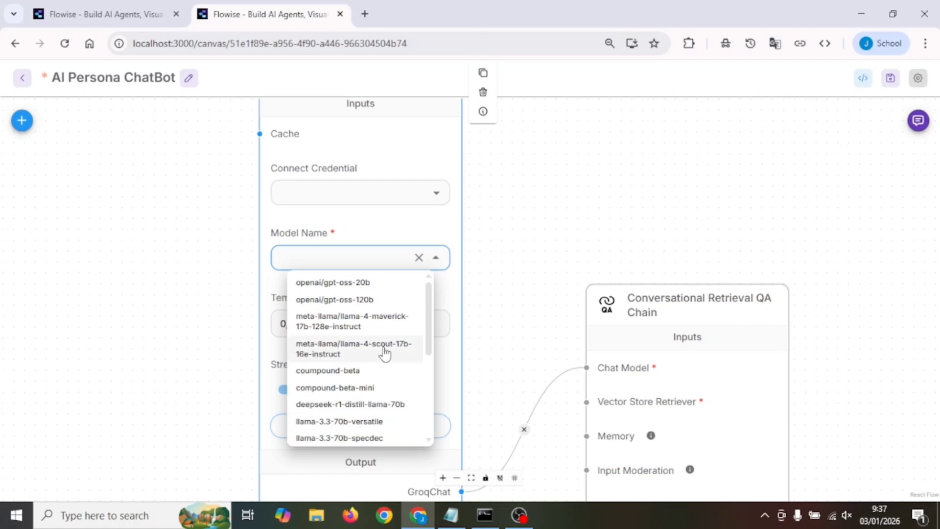
scroll(391, 342, down, 3)
scroll(389, 336, up, 2)
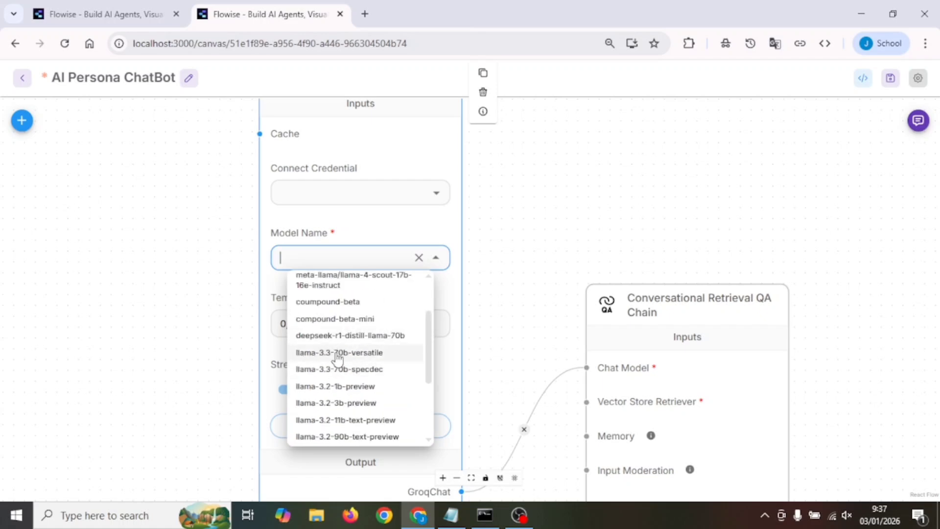
click(388, 360)
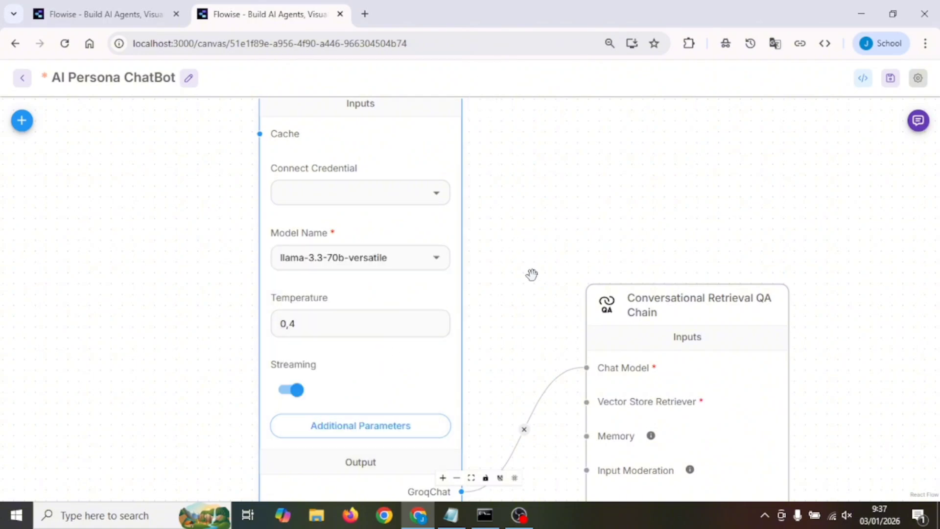
drag(537, 195, 537, 270)
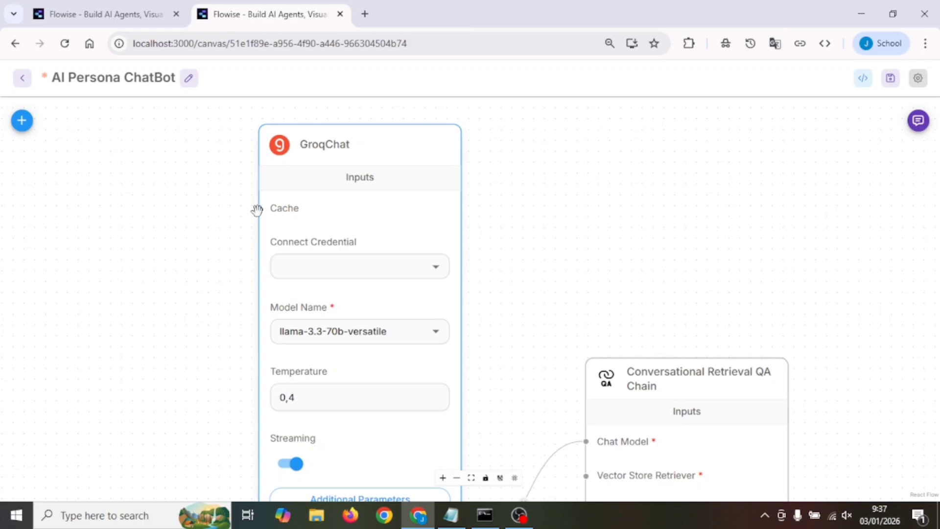
Open the GroqCloud API Keys page, console.groq.com/keys, in a new browser tab
click(365, 13)
text(groq)
key(Return)
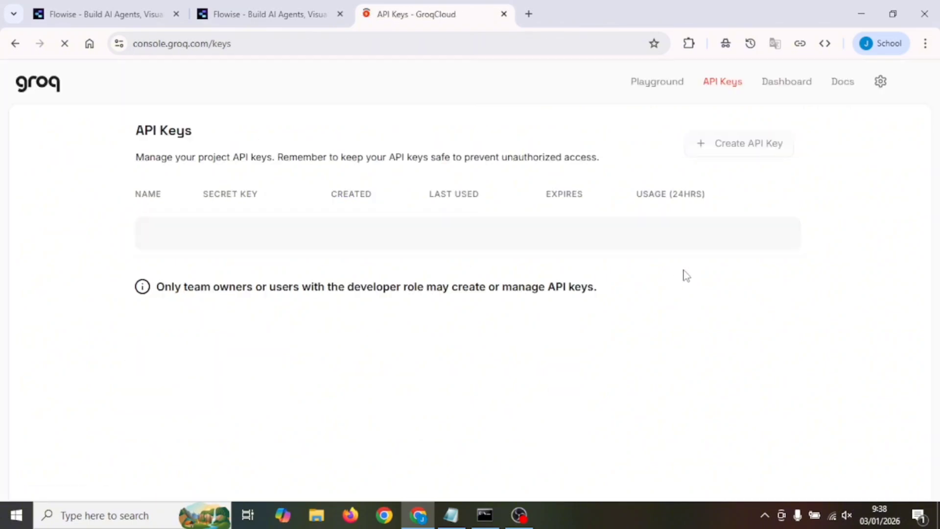
Create a Groq API key named Groq2 that expires after 90 days and copy the key
click(752, 146)
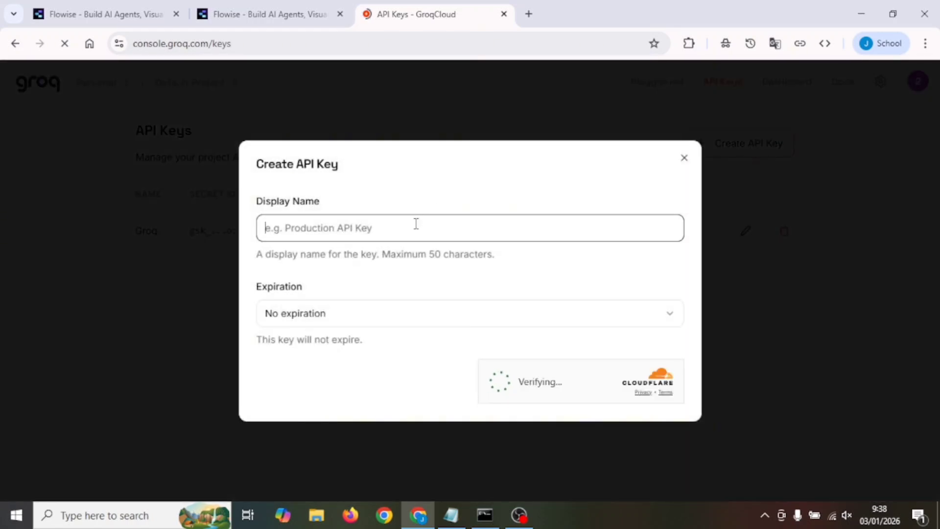
text(G)
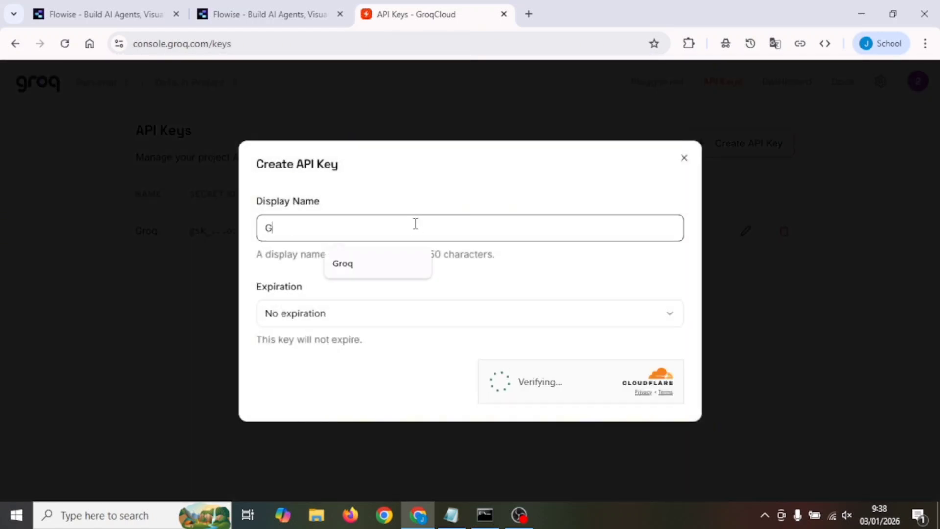
text(roq2)
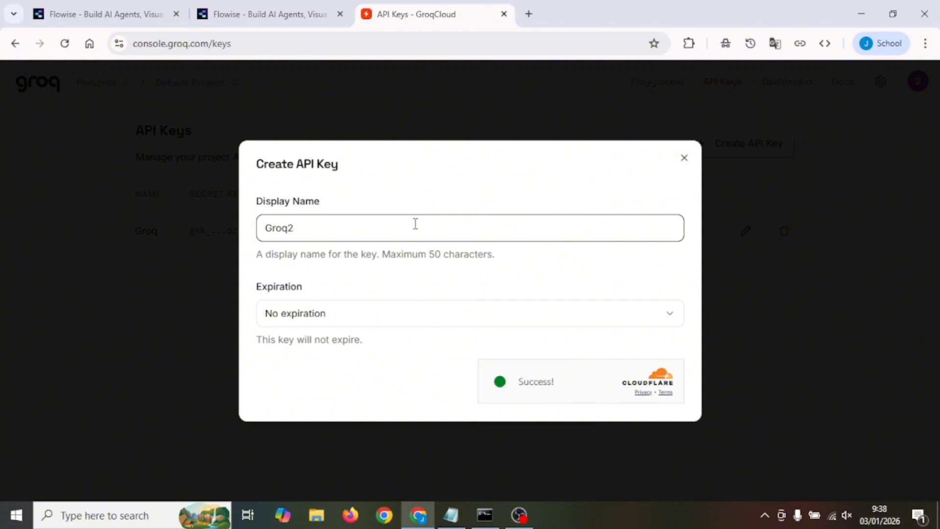
click(325, 319)
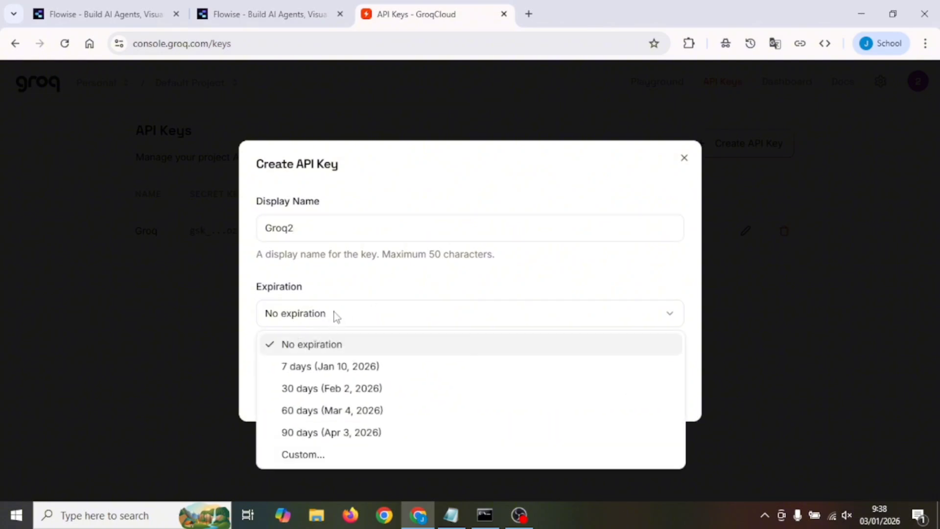
click(380, 433)
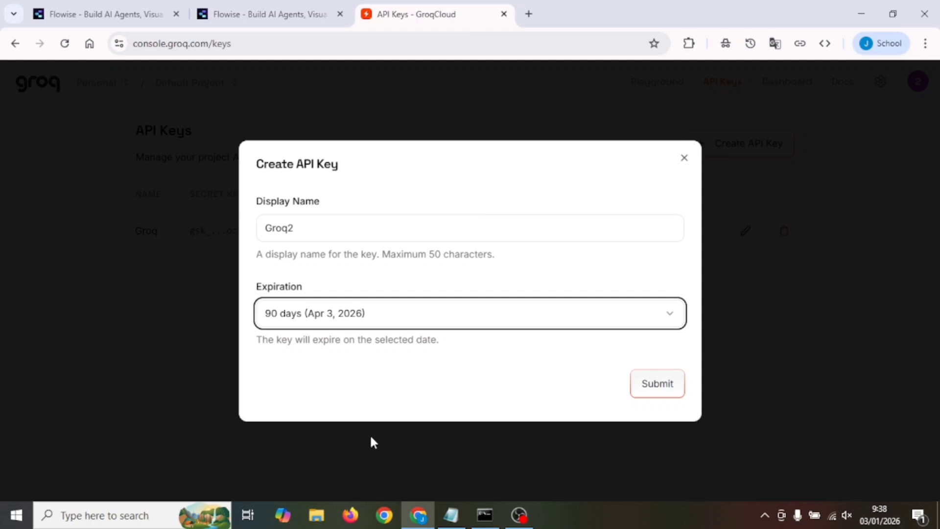
click(663, 392)
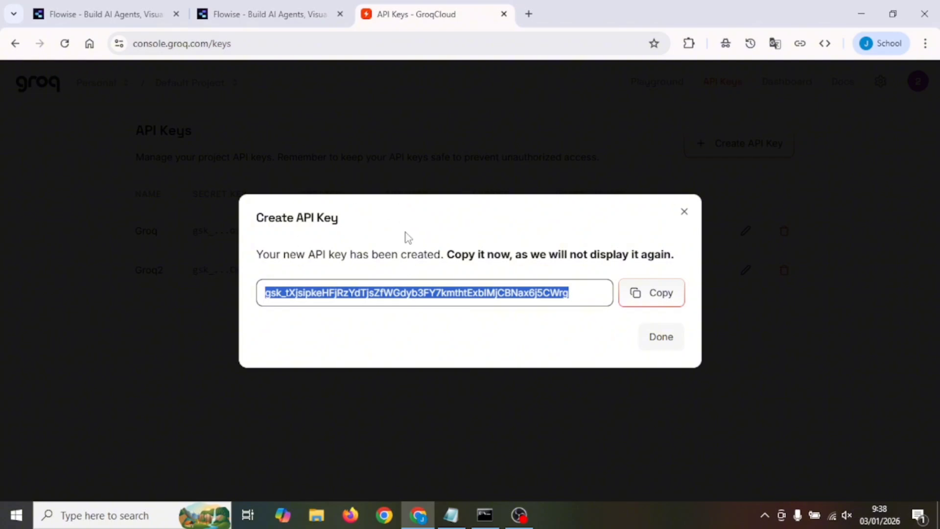
click(655, 296)
Back in Flowise, create a new Groq credential named Groq3 for the GroqChat node and paste the copied API key into it
click(243, 6)
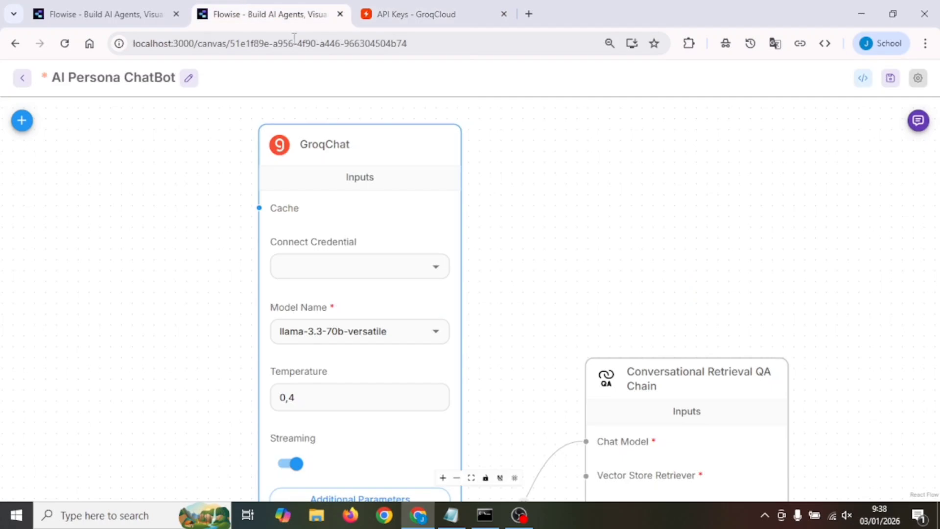
click(437, 270)
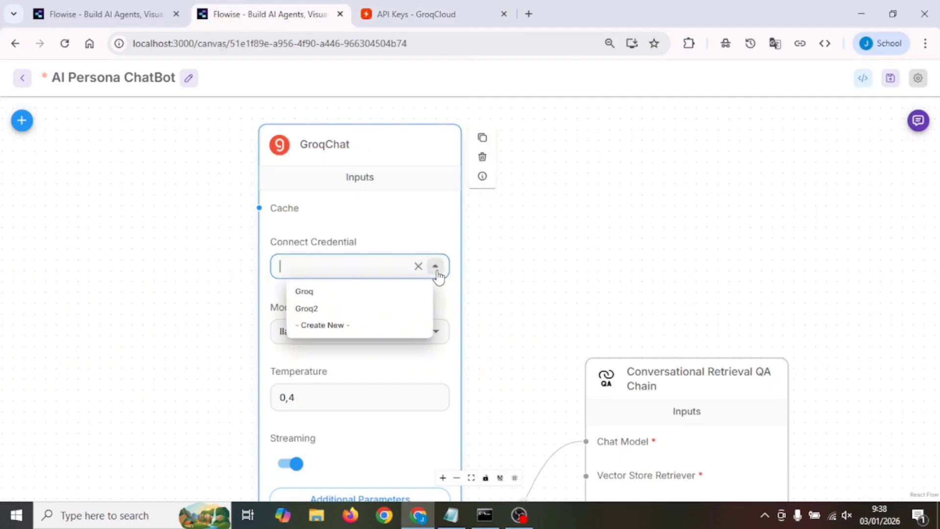
click(340, 326)
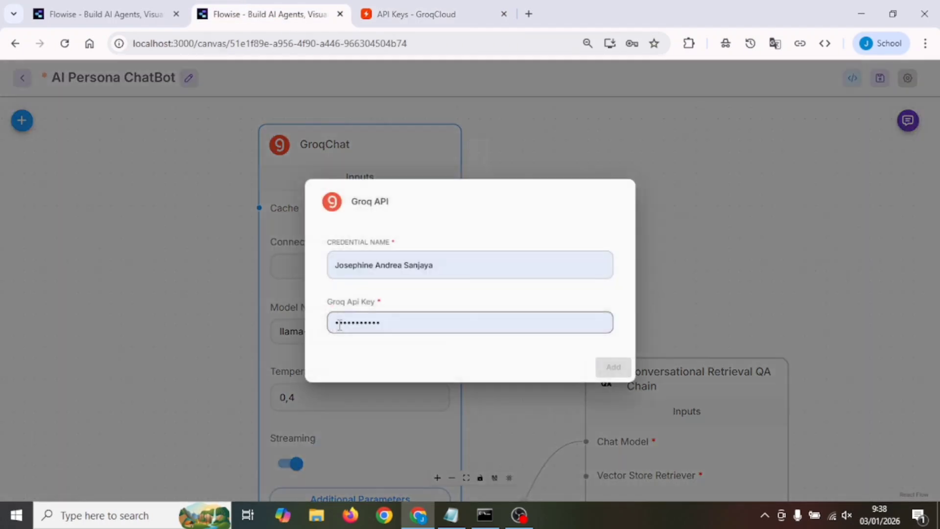
triple_click(449, 263)
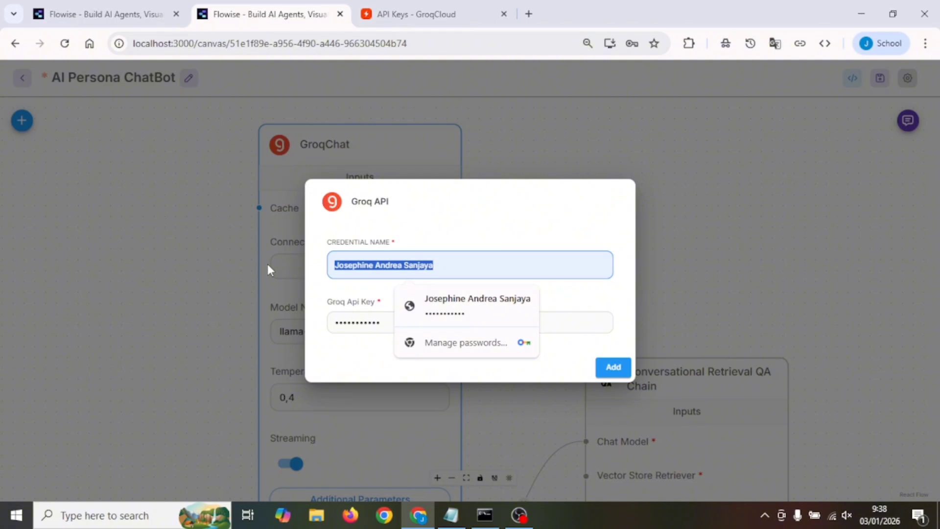
text(Groq3)
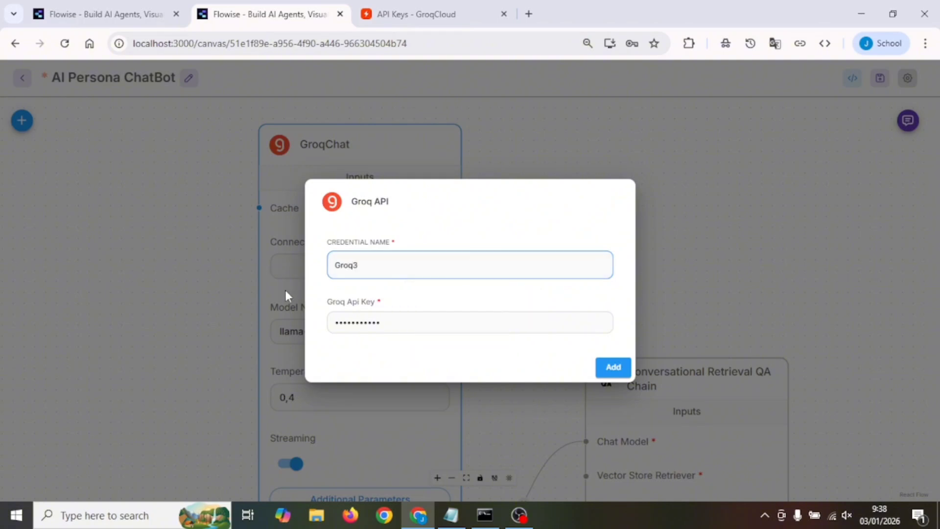
drag(393, 322, 309, 325)
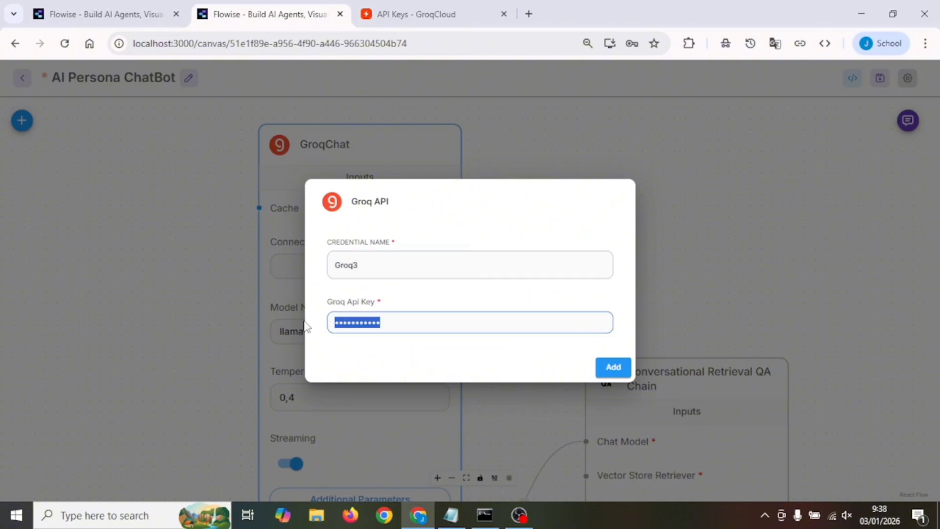
key(ctrl+v)
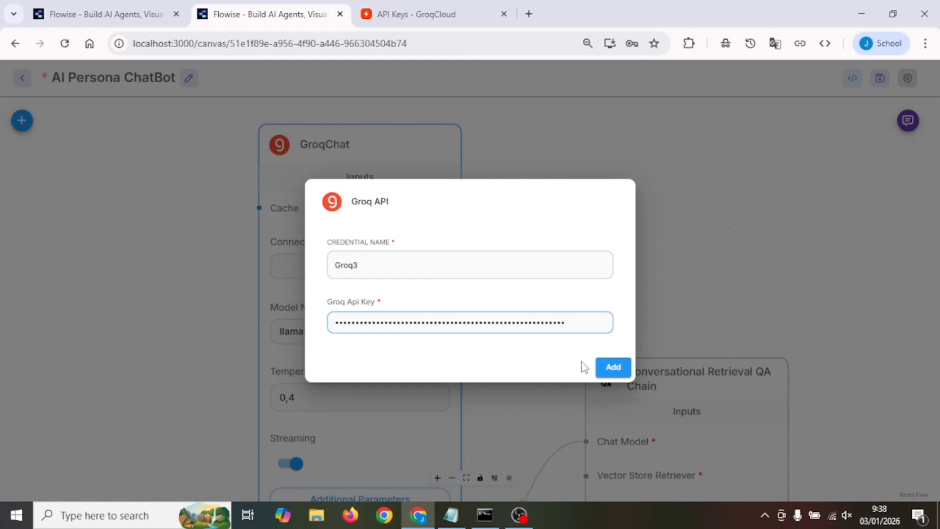
click(617, 370)
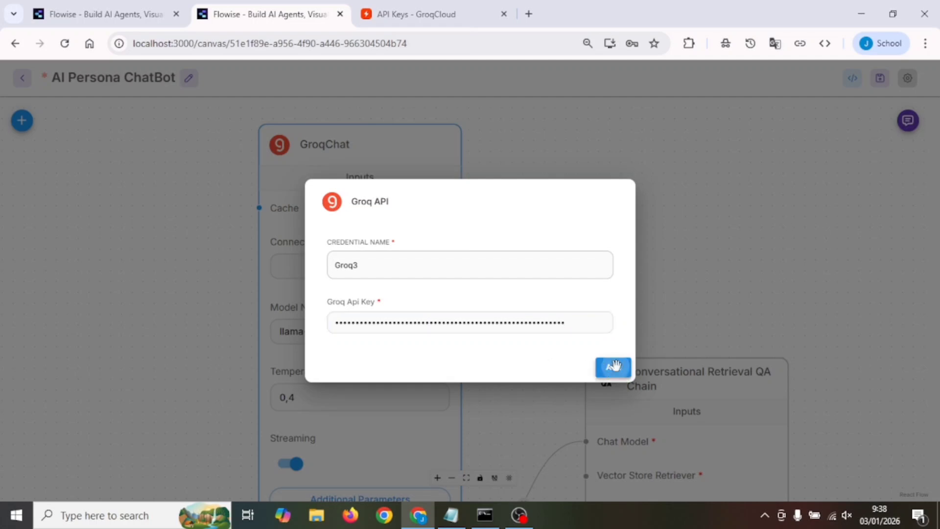
Add an In-Memory Vector Store node from the LangChain vector stores to the canvas below GroqChat
scroll(561, 278, down, 2)
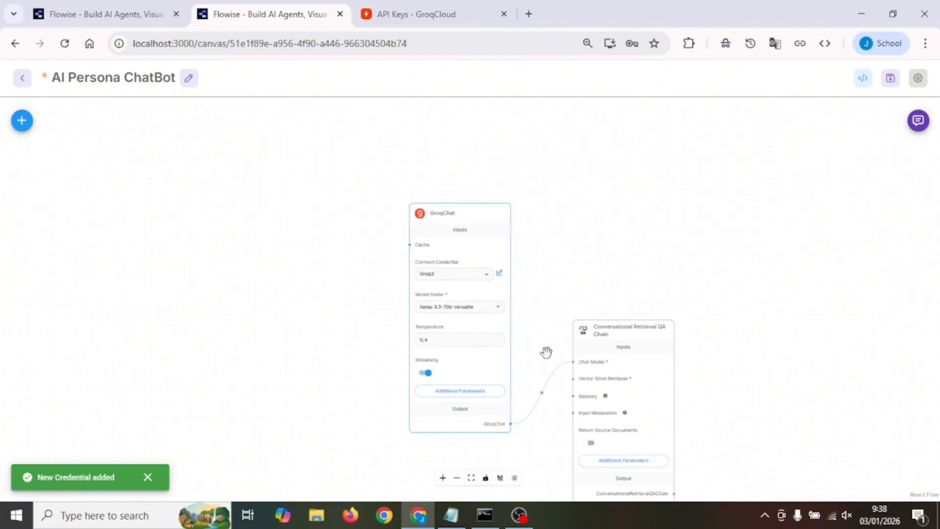
scroll(551, 433, up, 2)
scroll(554, 432, down, 1)
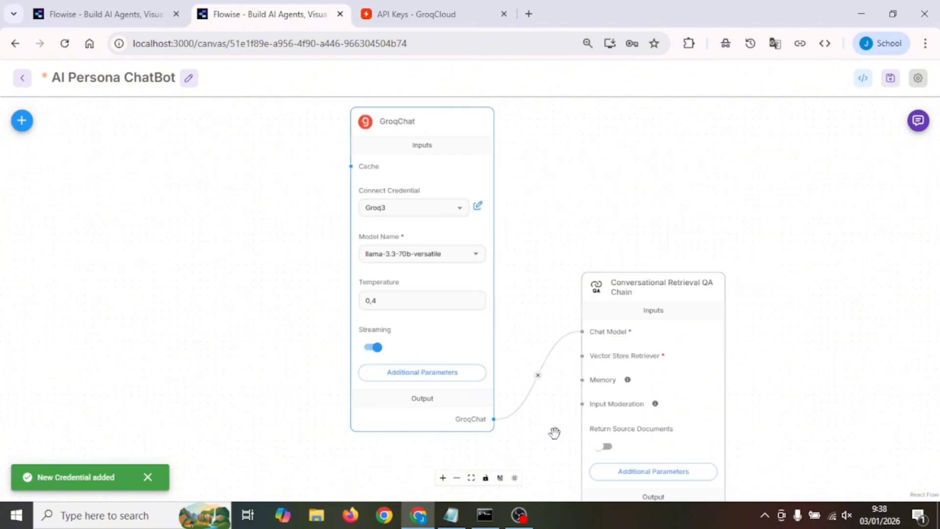
scroll(556, 432, up, 2)
mouse_move(707, 308)
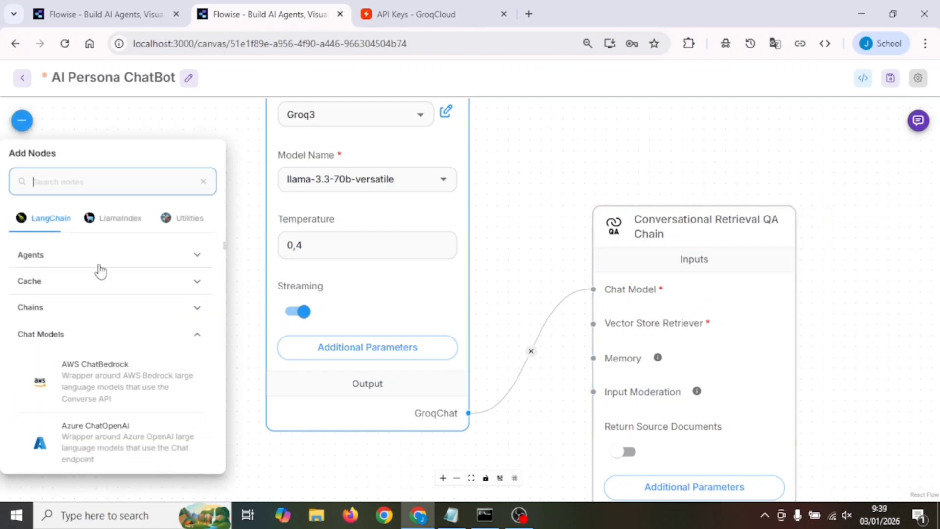
click(198, 338)
click(166, 341)
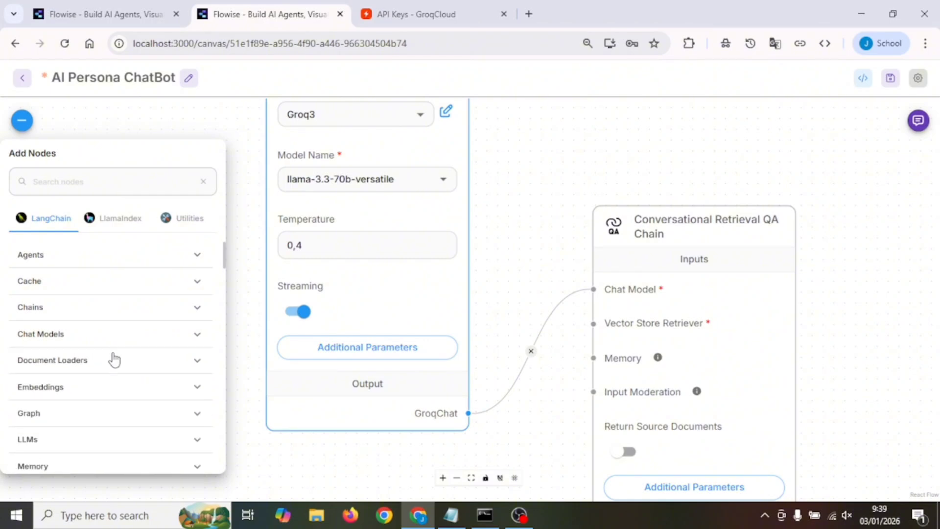
scroll(127, 350, down, 5)
click(73, 450)
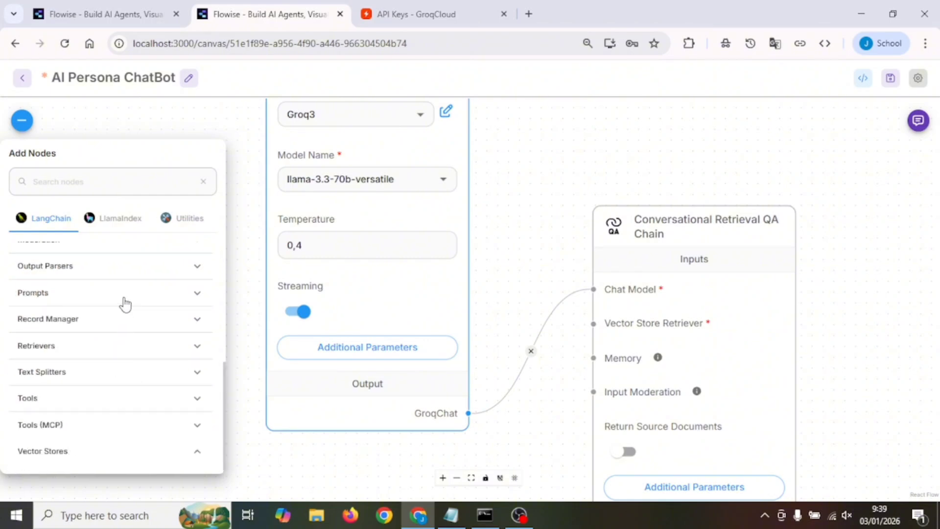
scroll(124, 299, down, 8)
scroll(122, 296, down, 4)
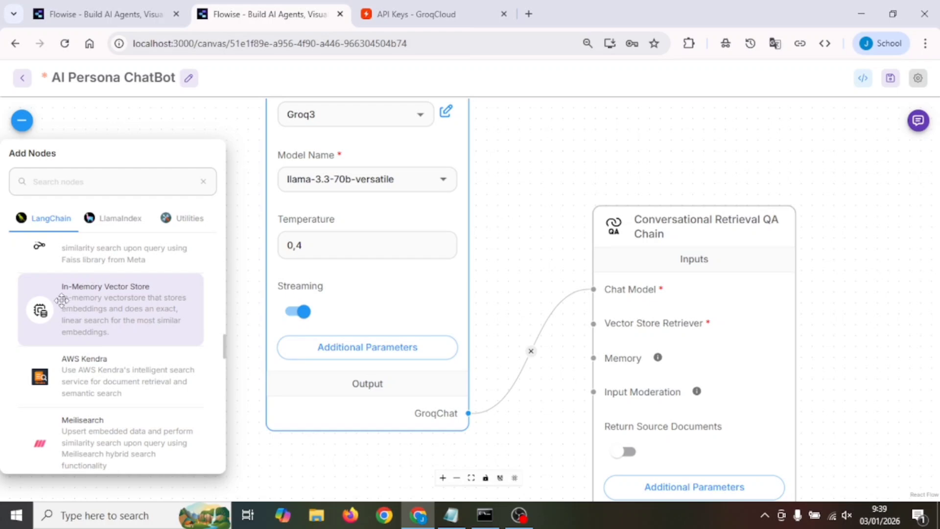
drag(63, 298, 351, 441)
scroll(453, 334, down, 5)
scroll(454, 333, up, 3)
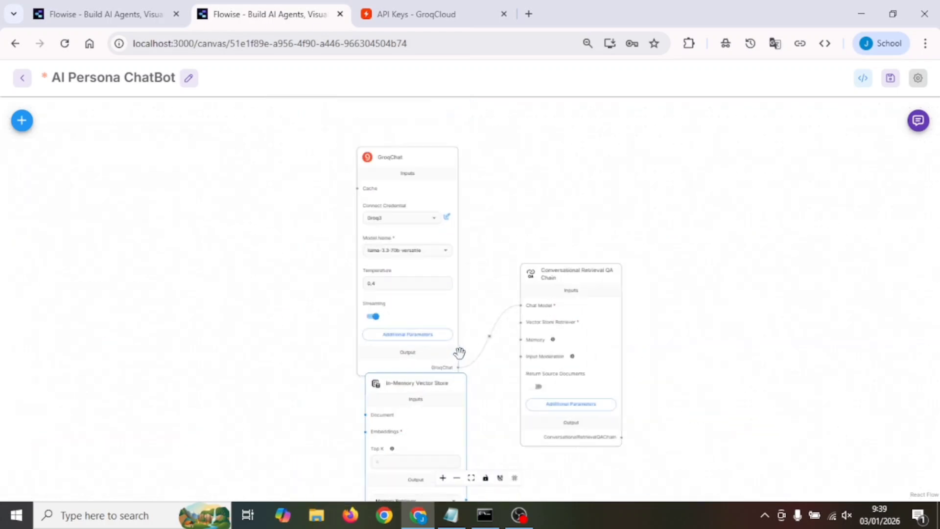
Position the In-Memory Vector Store just below GroqChat and connect its Memory Retriever output to the chain's Vector Store Retriever input
drag(497, 407, 481, 226)
mouse_move(407, 203)
mouse_down()
mouse_move(392, 243)
mouse_move(401, 220)
mouse_up()
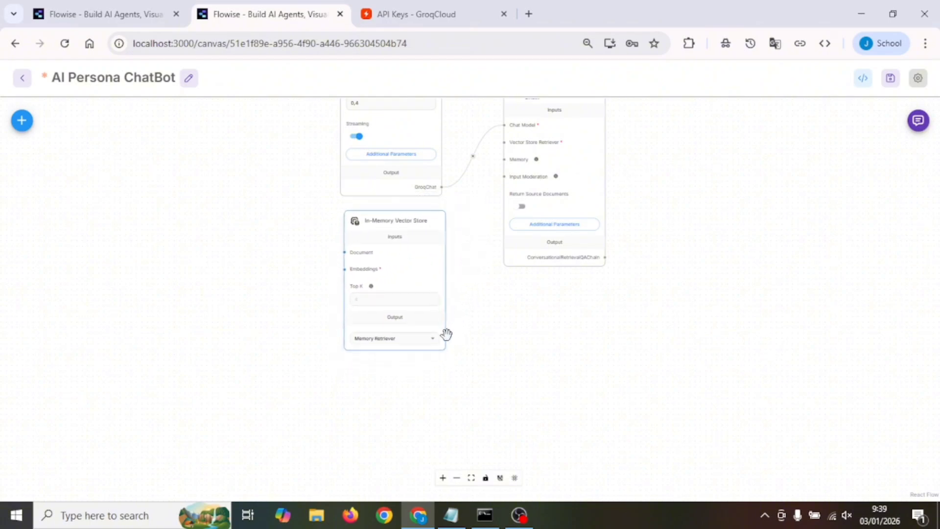
mouse_move(445, 337)
mouse_down()
mouse_move(498, 233)
mouse_move(494, 156)
mouse_move(504, 142)
mouse_up()
scroll(390, 260, up, 4)
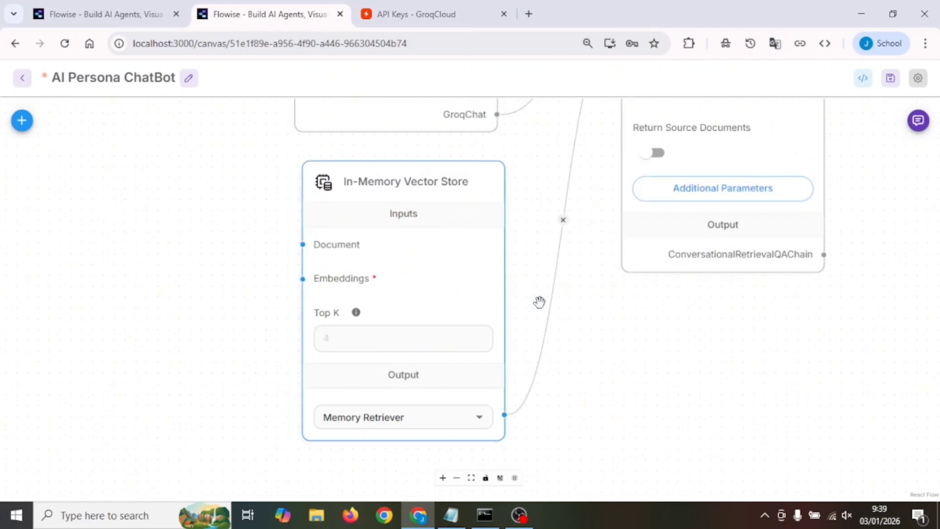
Add a GoogleGenerativeAI Embeddings node to the free canvas area beside the input side of the In-Memory Vector Store
scroll(541, 277, down, 2)
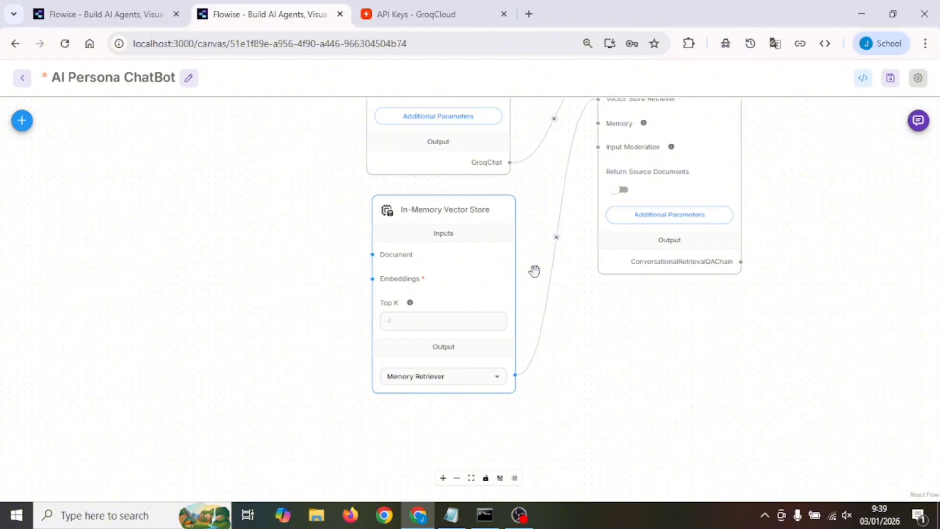
drag(536, 274, 699, 276)
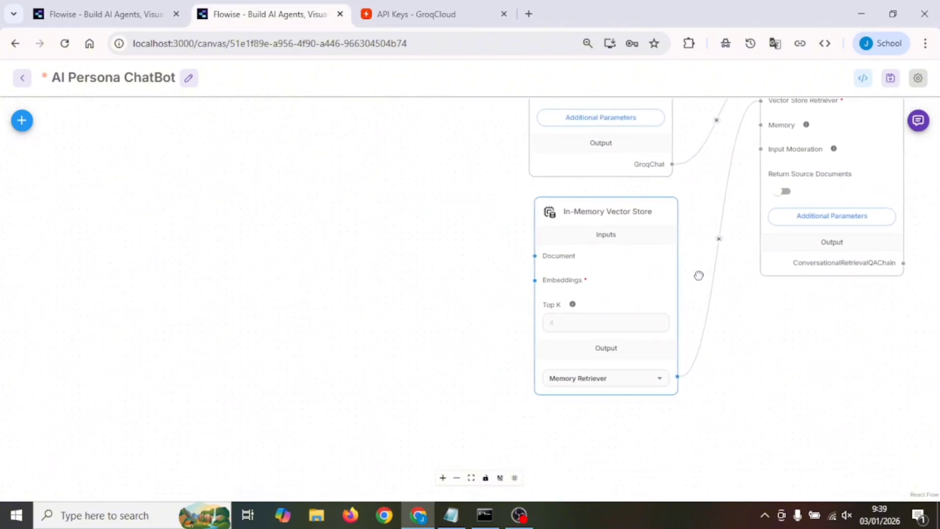
click(20, 125)
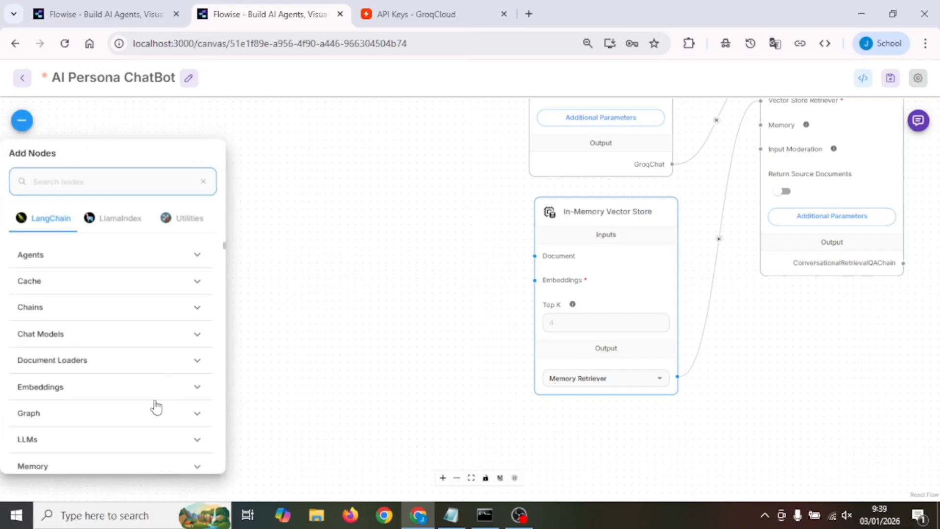
scroll(151, 412, down, 1)
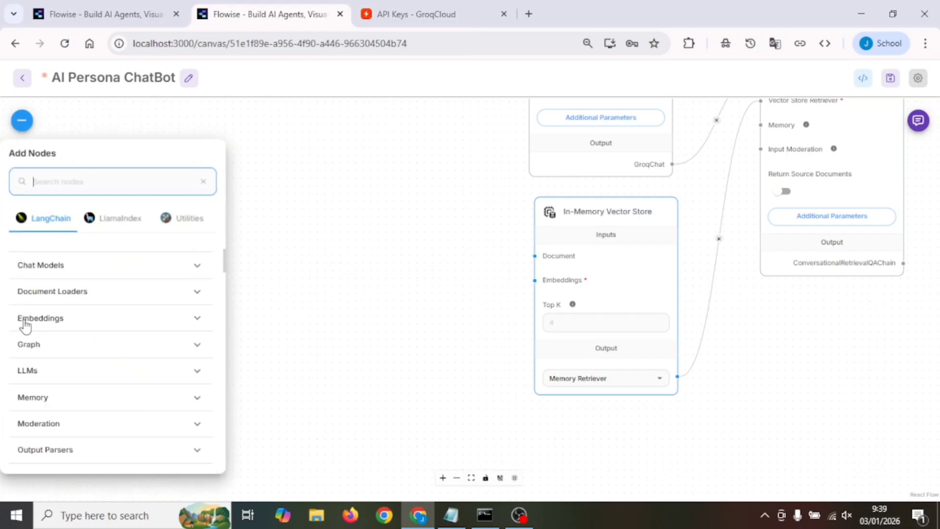
click(197, 321)
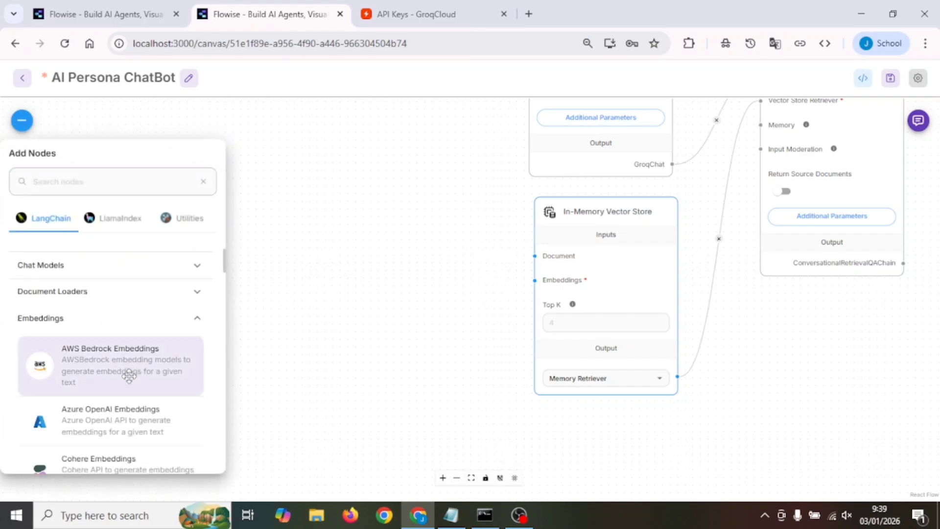
scroll(129, 375, down, 3)
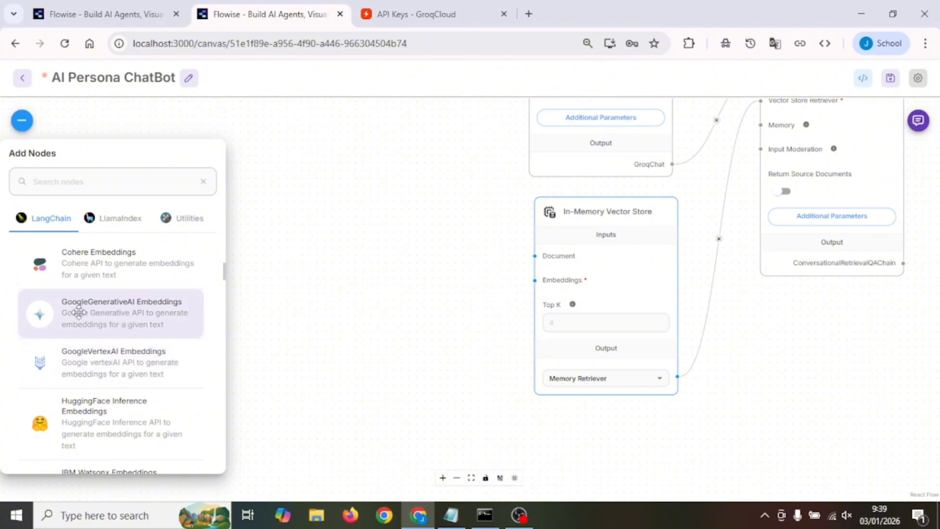
drag(79, 312, 340, 281)
drag(348, 261, 390, 199)
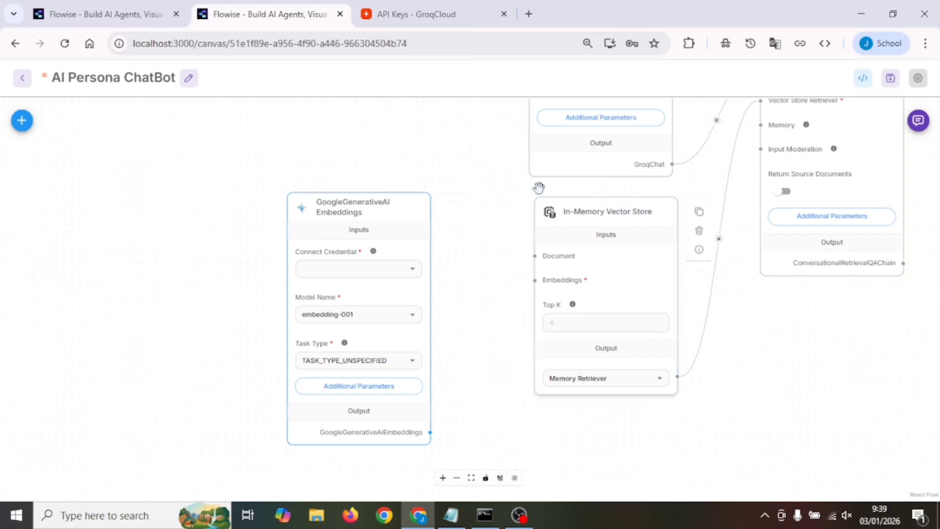
Move GroqChat slightly farther above the vector store and connect the GoogleGenerativeAI Embeddings output to the In-Memory Vector Store's Embeddings input
drag(547, 182, 339, 424)
drag(348, 315, 345, 356)
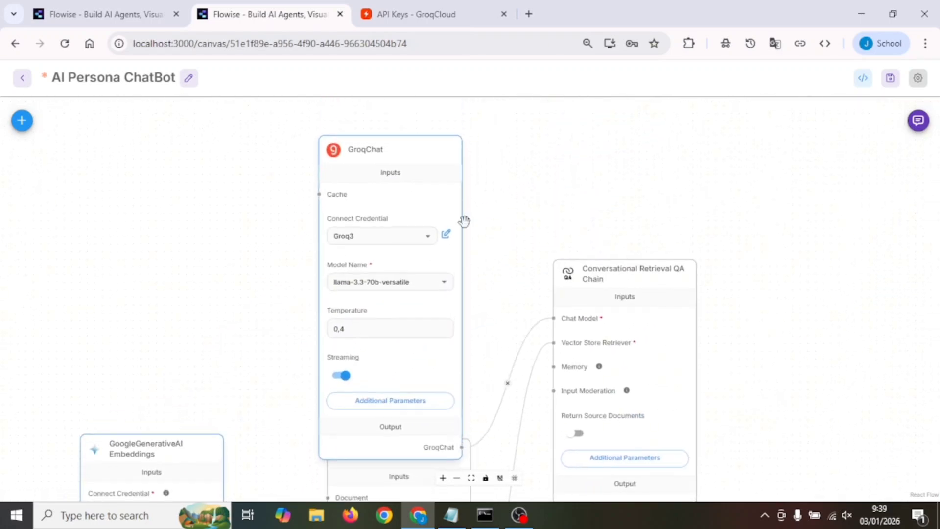
mouse_move(418, 151)
mouse_down()
mouse_move(434, 111)
mouse_move(422, 145)
mouse_up()
drag(236, 357, 302, 194)
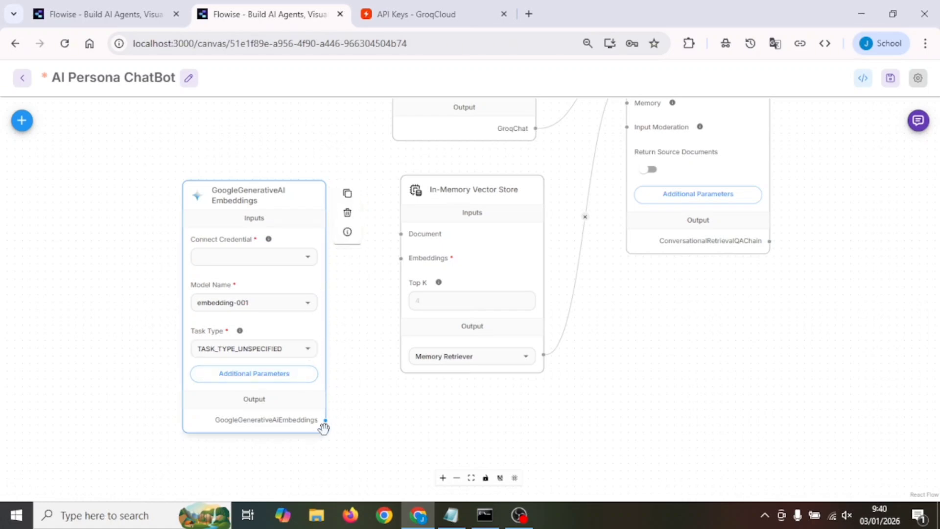
drag(325, 420, 401, 258)
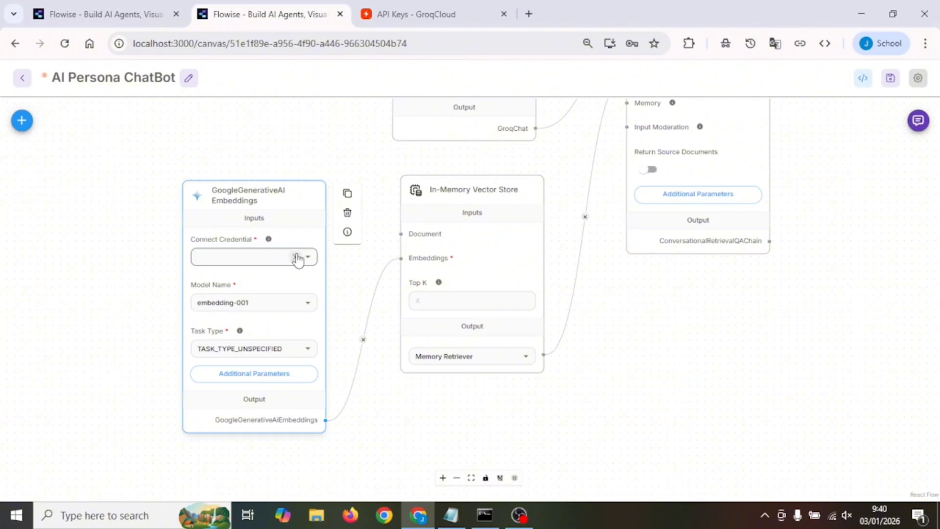
Configure the GoogleGenerativeAI Embeddings node with the Maranatha credential, model text-embedding-004 and task type RETRIEVAL_DOCUMENT
click(308, 258)
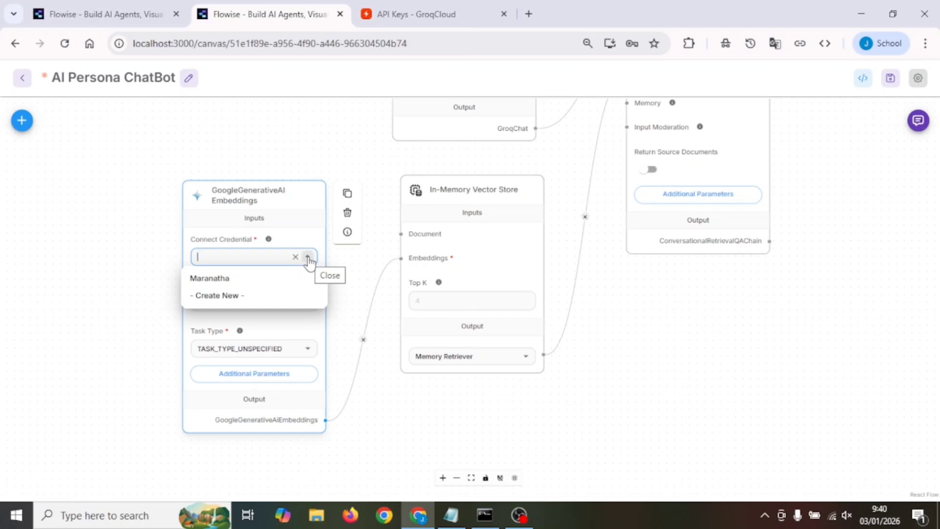
click(233, 279)
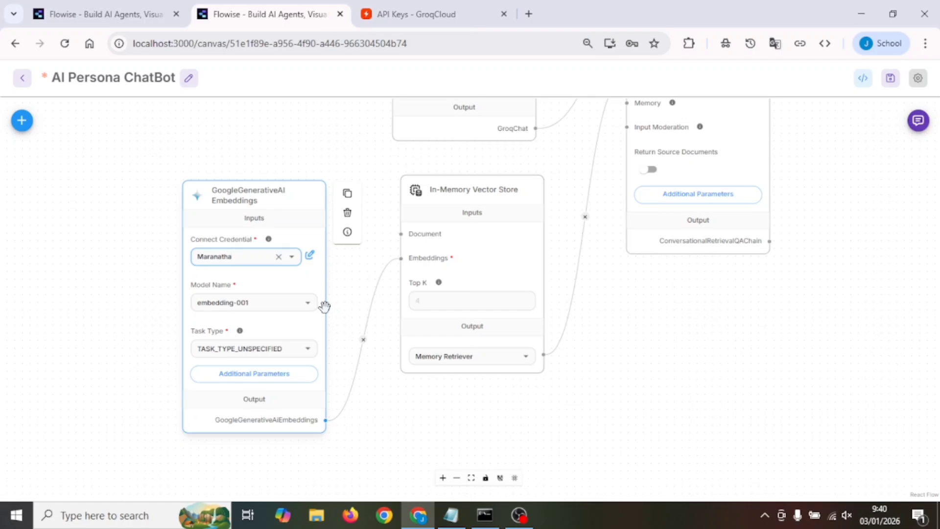
click(308, 303)
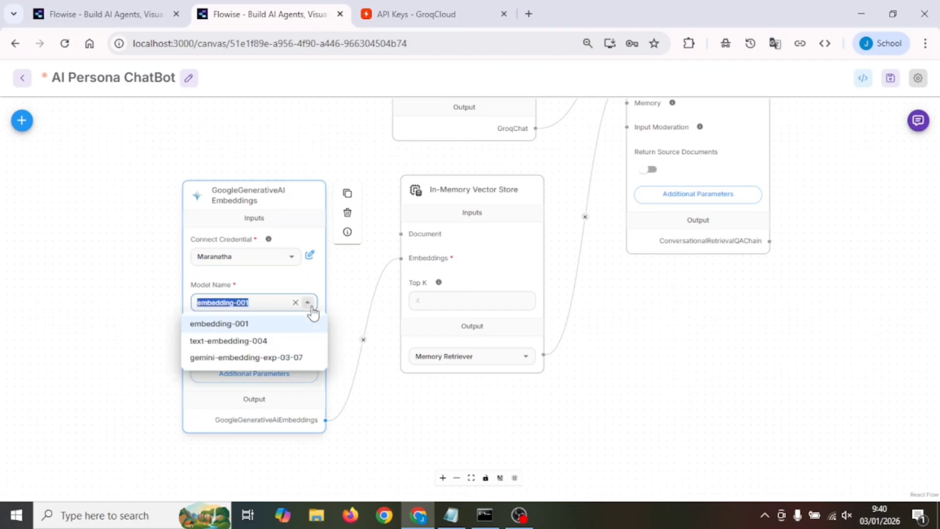
click(286, 343)
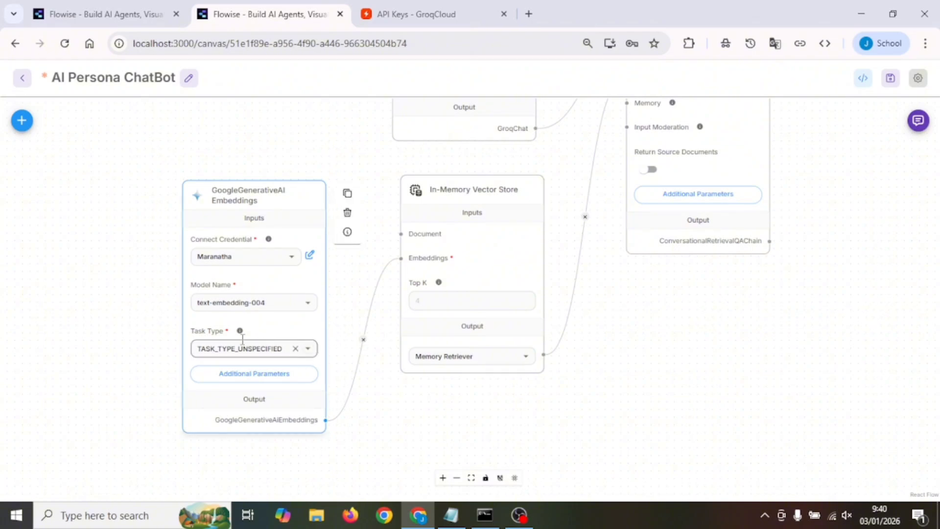
click(307, 350)
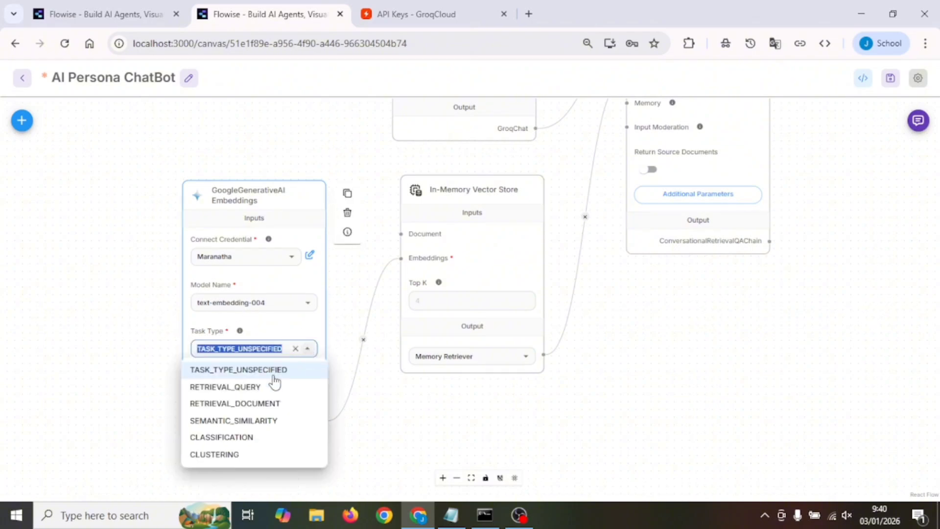
click(267, 404)
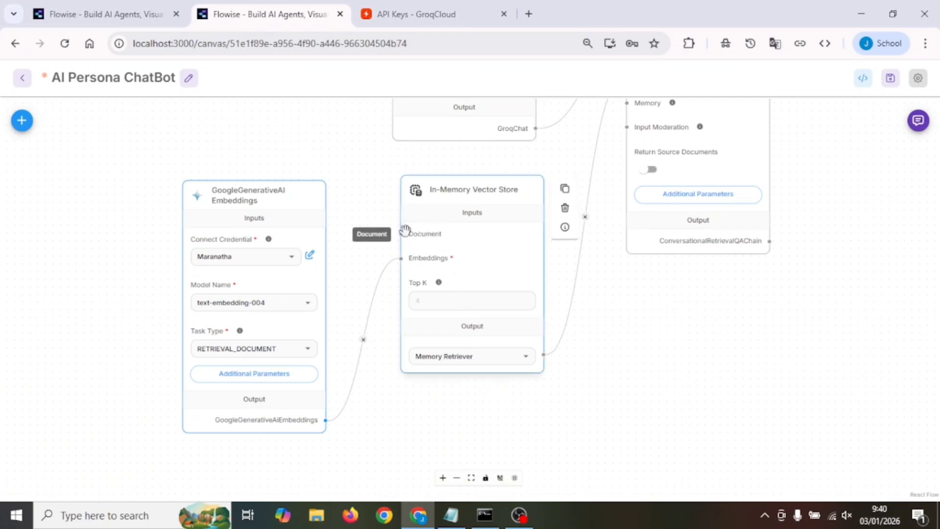
Add a File Loader document loader node and place it in the free canvas area above the GoogleGenerativeAI Embeddings node
drag(342, 146, 480, 249)
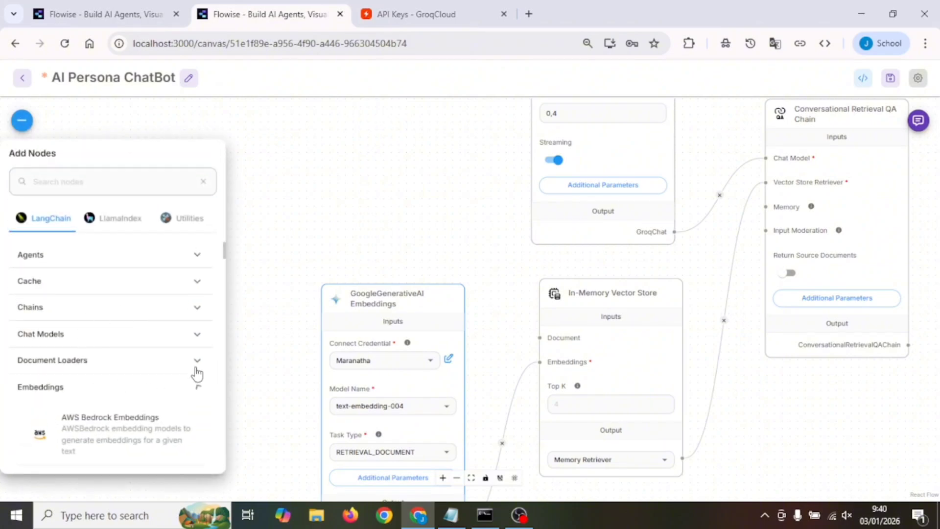
click(197, 360)
scroll(147, 361, down, 1)
scroll(106, 360, down, 4)
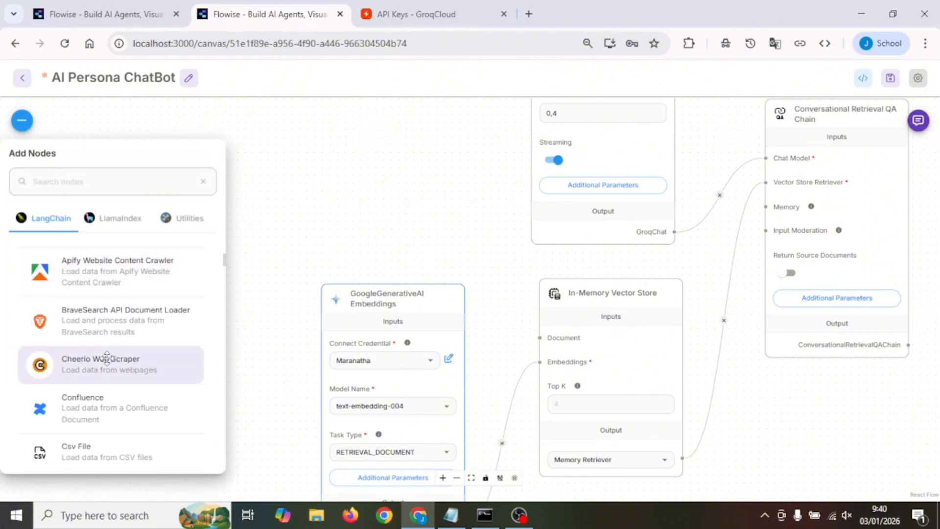
scroll(107, 359, down, 1)
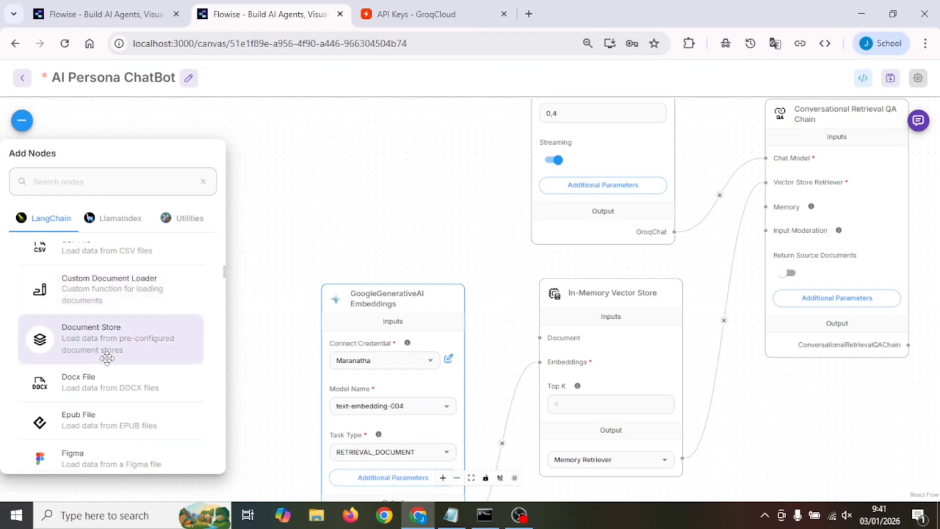
scroll(106, 359, down, 2)
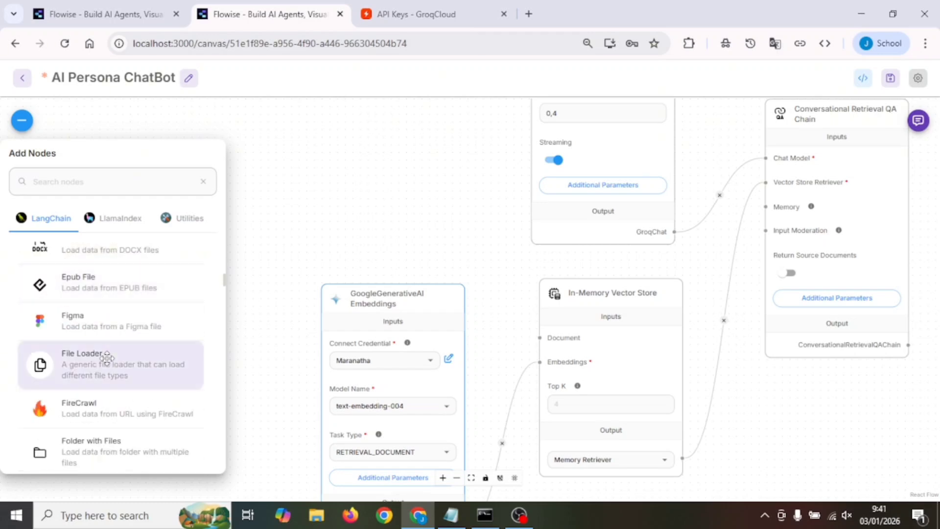
scroll(107, 359, down, 1)
scroll(106, 359, up, 2)
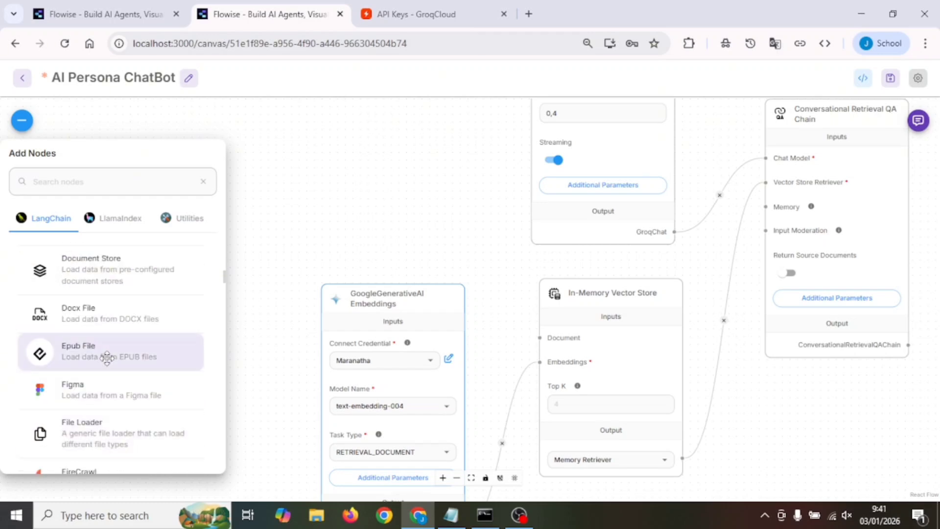
scroll(107, 359, down, 2)
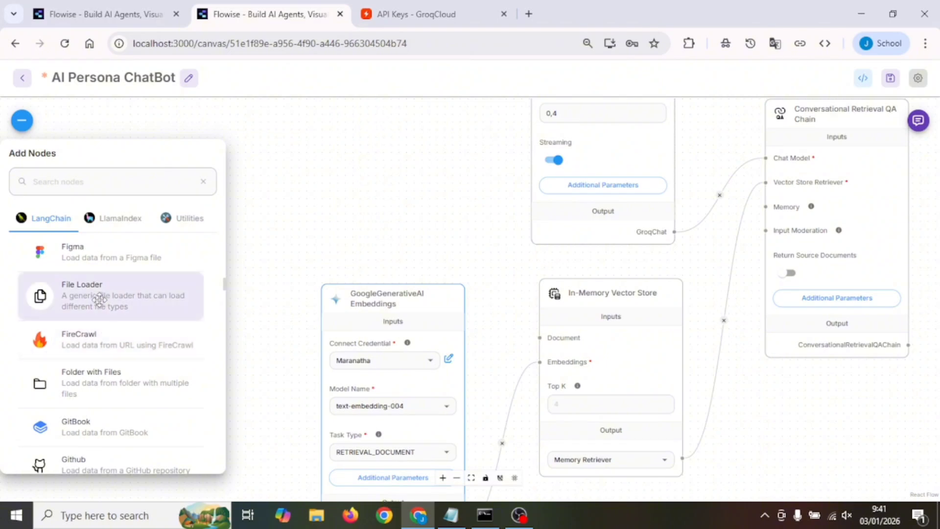
drag(71, 285, 325, 162)
click(355, 140)
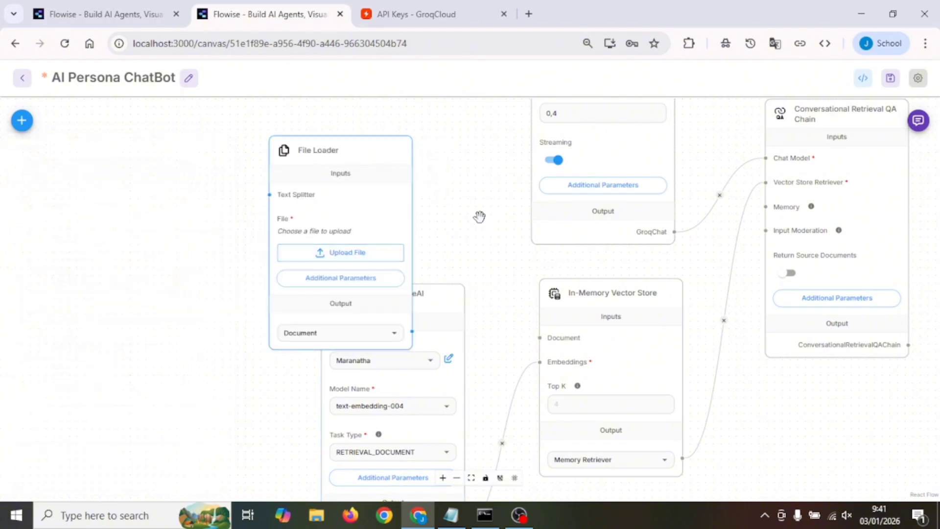
drag(481, 216, 456, 356)
drag(330, 292, 372, 194)
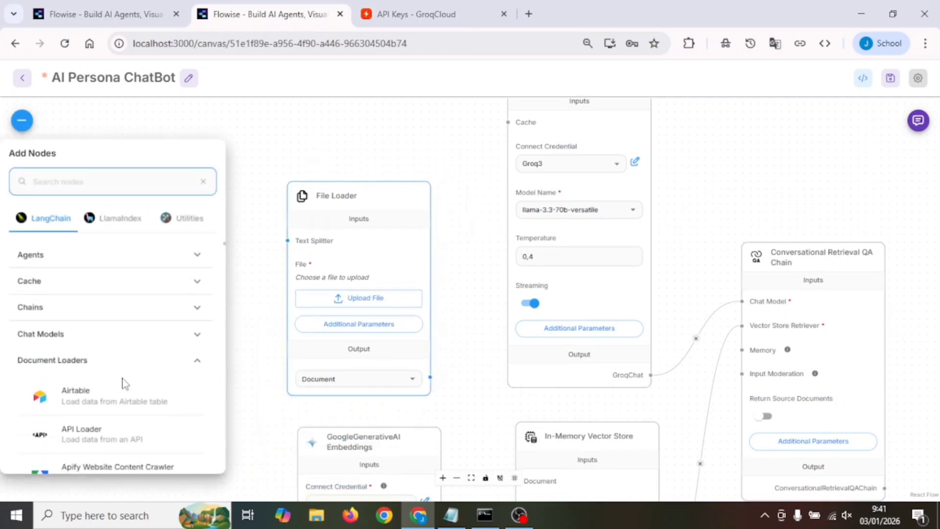
scroll(98, 386, down, 5)
scroll(99, 385, down, 5)
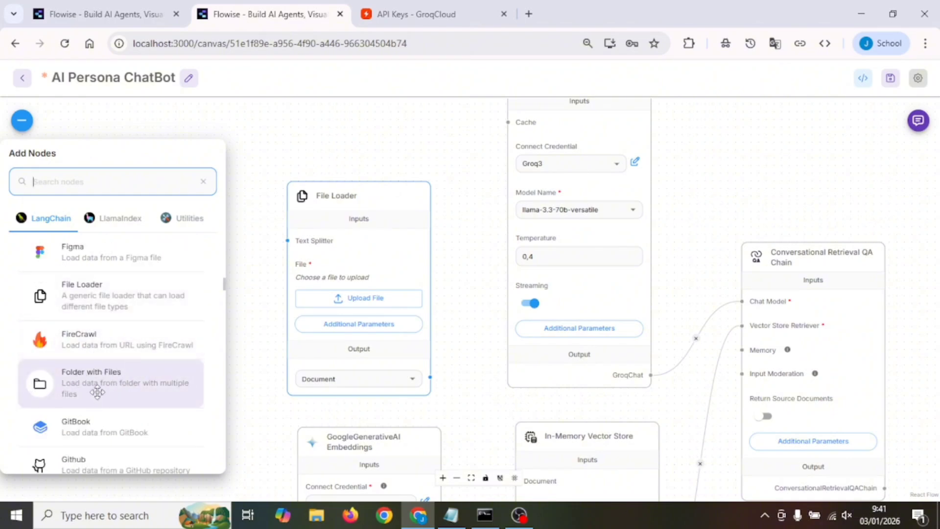
drag(94, 388, 167, 191)
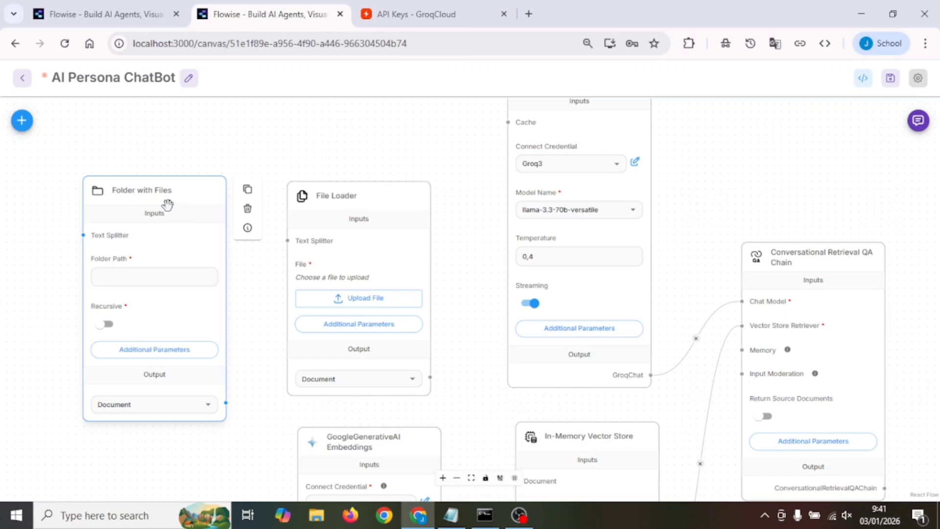
drag(182, 190, 155, 197)
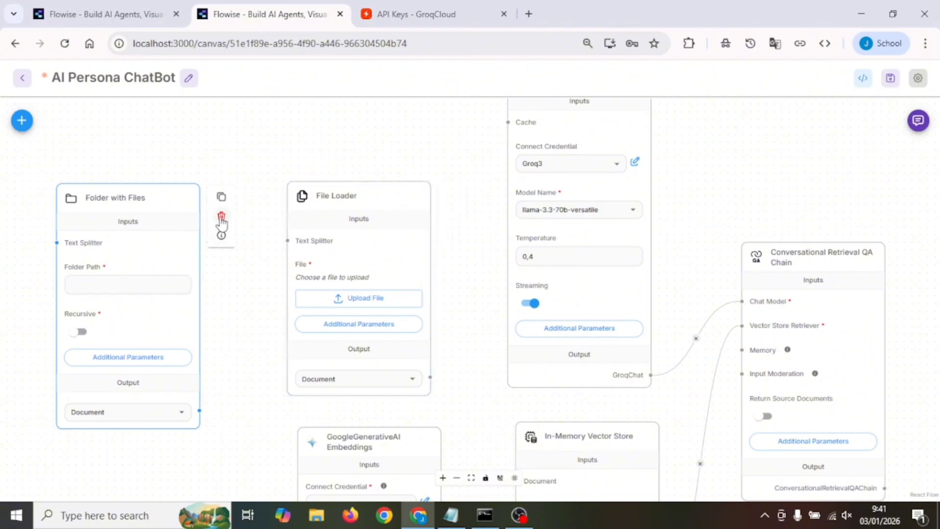
click(221, 218)
Upload 1.txt from Downloads to the File Loader and connect its Document output to the In-Memory Vector Store's Document input
click(376, 305)
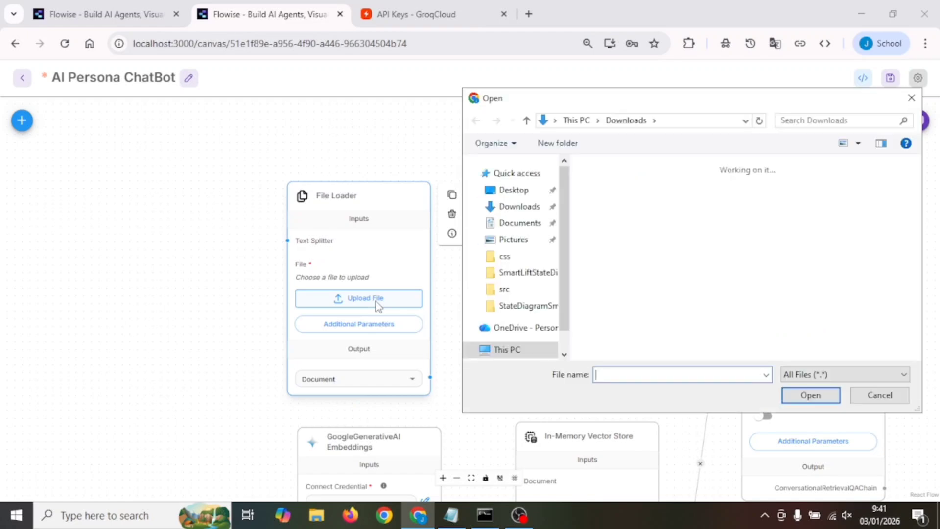
click(627, 230)
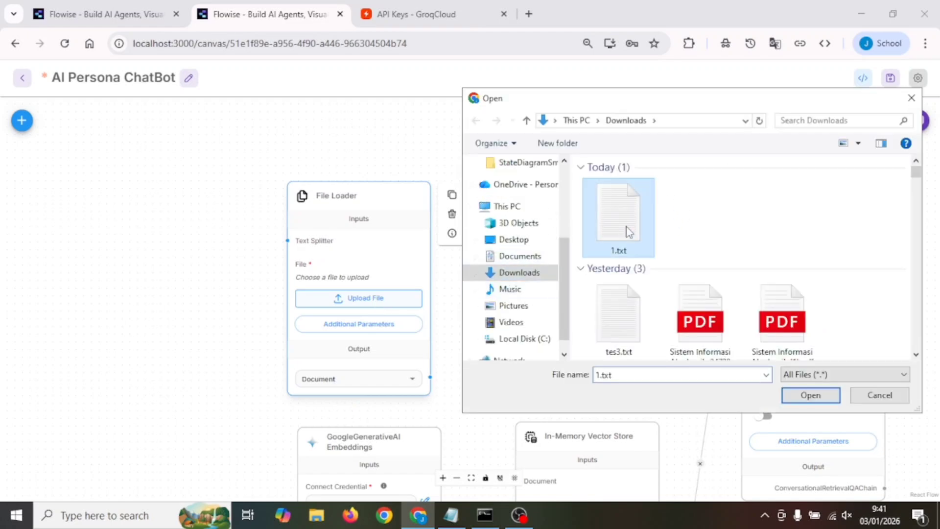
click(809, 397)
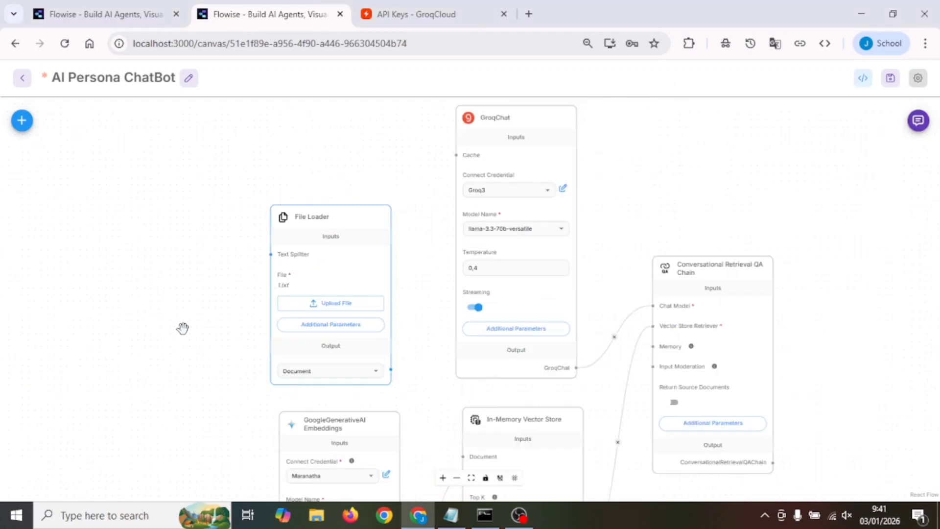
drag(480, 395, 406, 416)
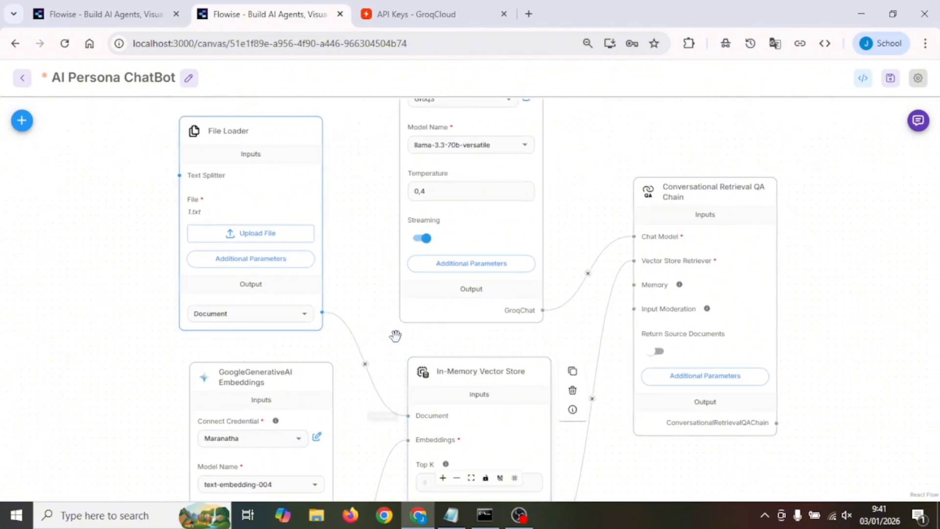
Add a Recursive Character Text Splitter node beside the File Loader and connect its output to the loader's Text Splitter input
scroll(354, 299, down, 2)
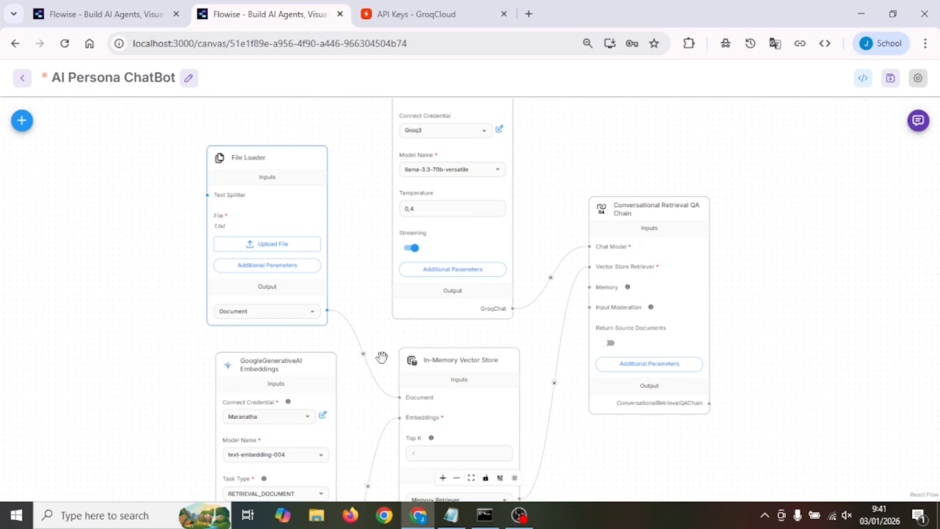
drag(382, 357, 561, 390)
click(528, 296)
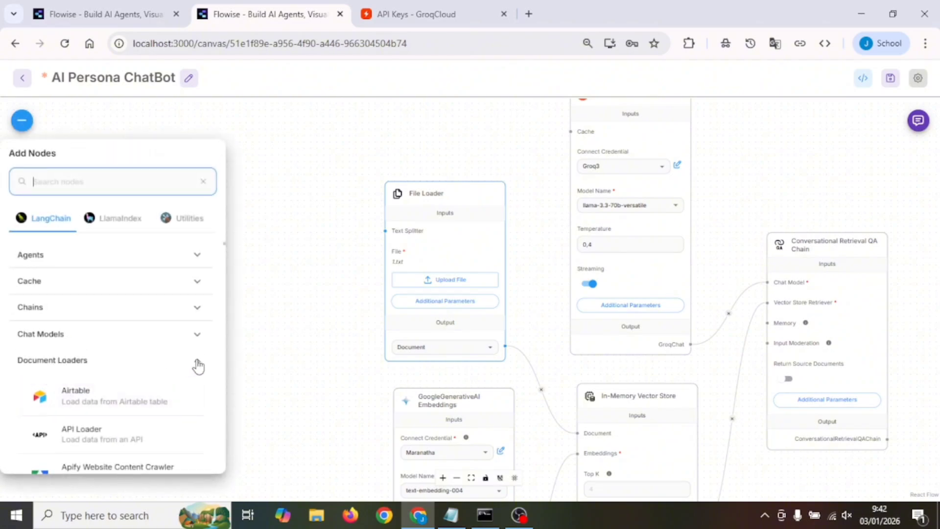
click(102, 375)
scroll(103, 377, down, 3)
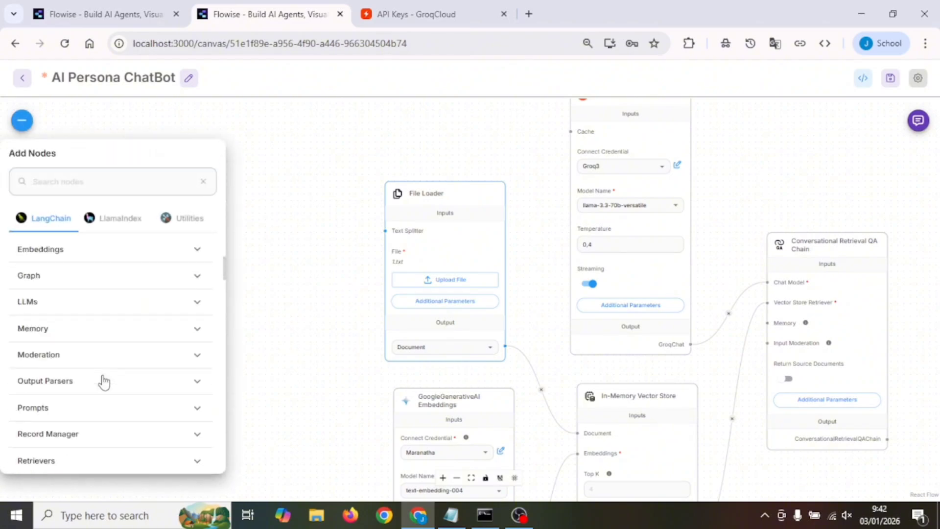
scroll(104, 382, down, 2)
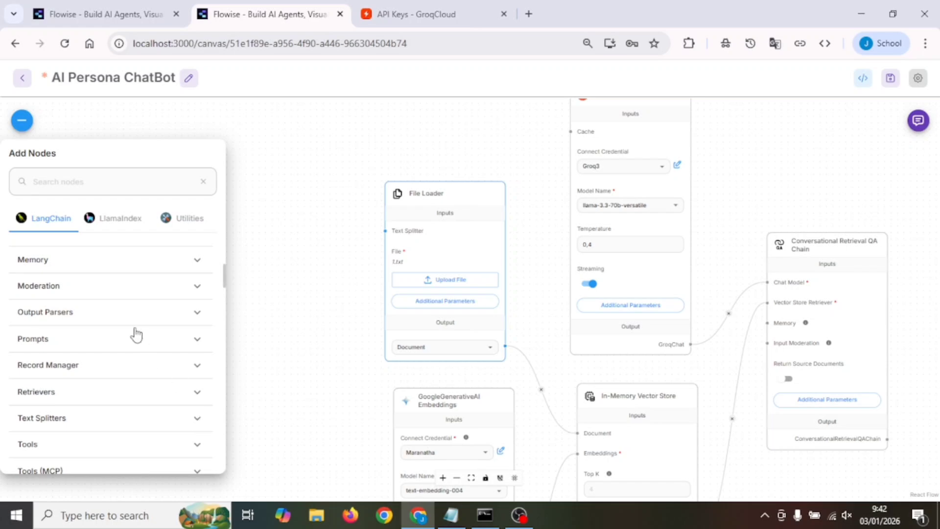
scroll(134, 329, down, 4)
scroll(134, 327, down, 2)
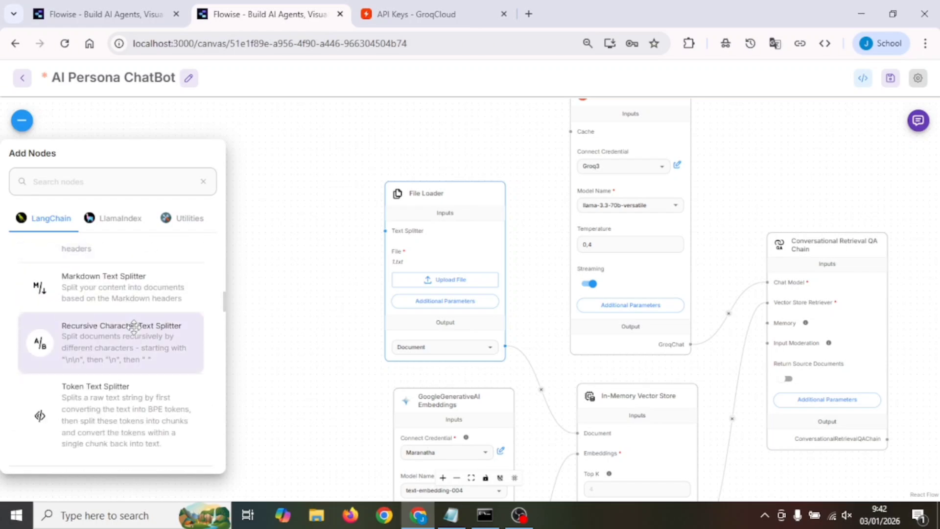
drag(109, 338, 296, 186)
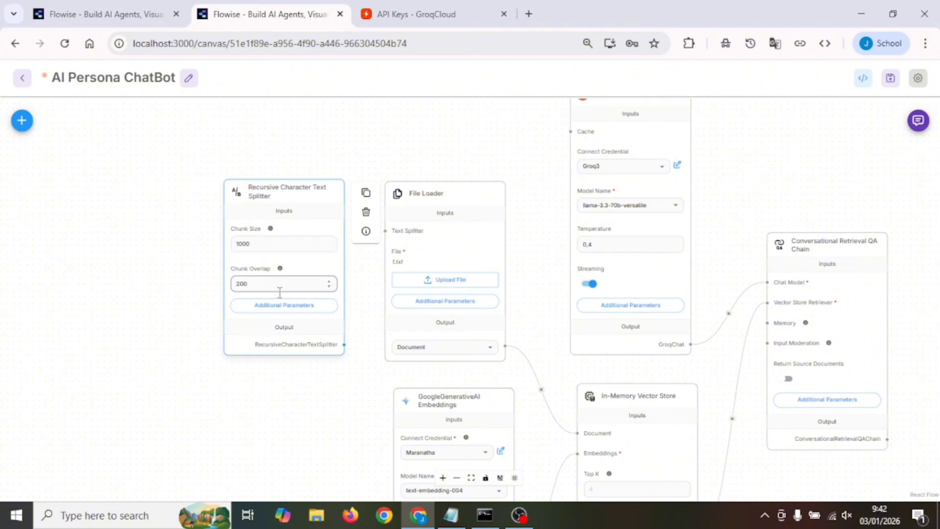
drag(344, 345, 391, 227)
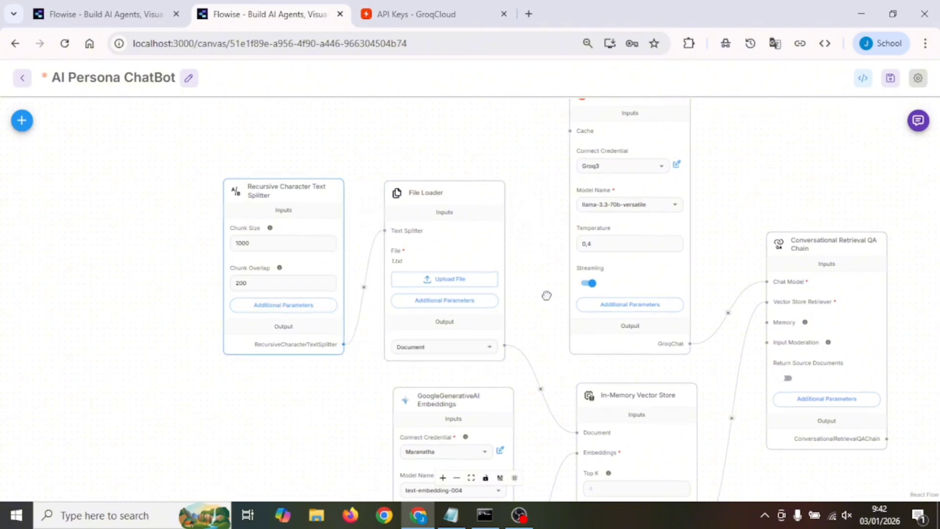
Set Top K to 4 on the In-Memory Vector Store node
drag(570, 367, 358, 243)
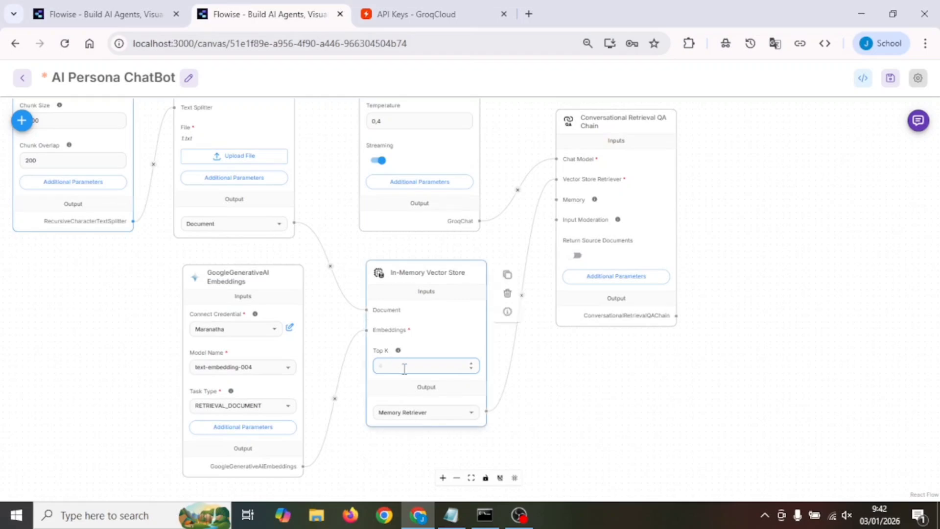
text(4)
click(541, 390)
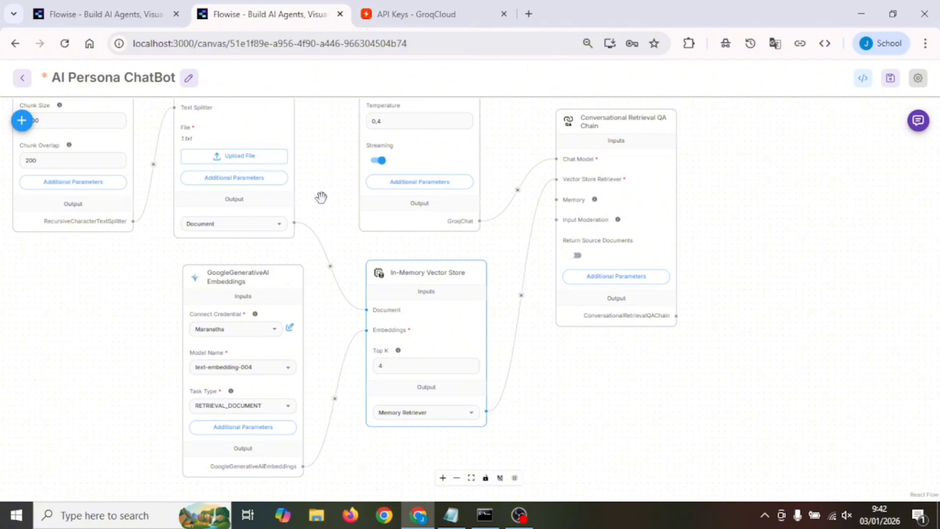
Move the Conversational Retrieval QA Chain slightly closer to GroqChat and align the In-Memory Vector Store under GroqChat
drag(323, 192, 285, 274)
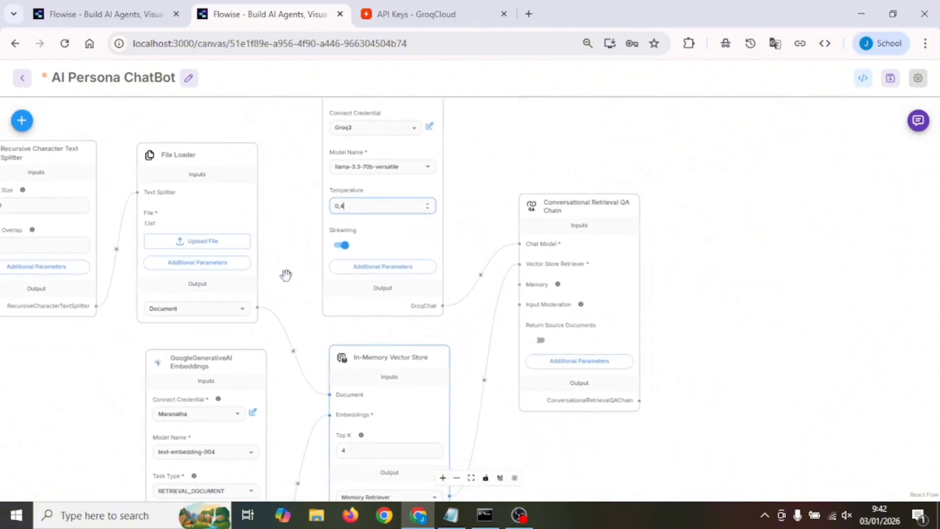
drag(588, 215, 579, 197)
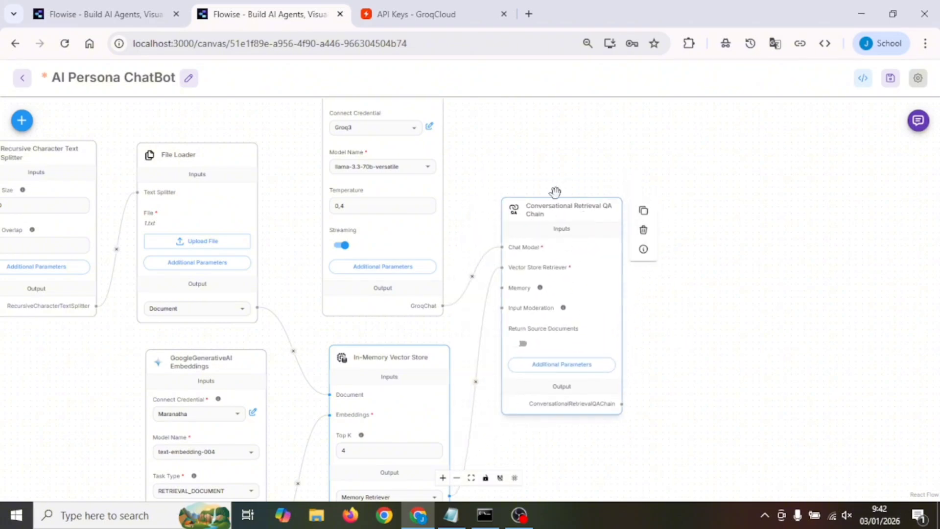
mouse_move(479, 351)
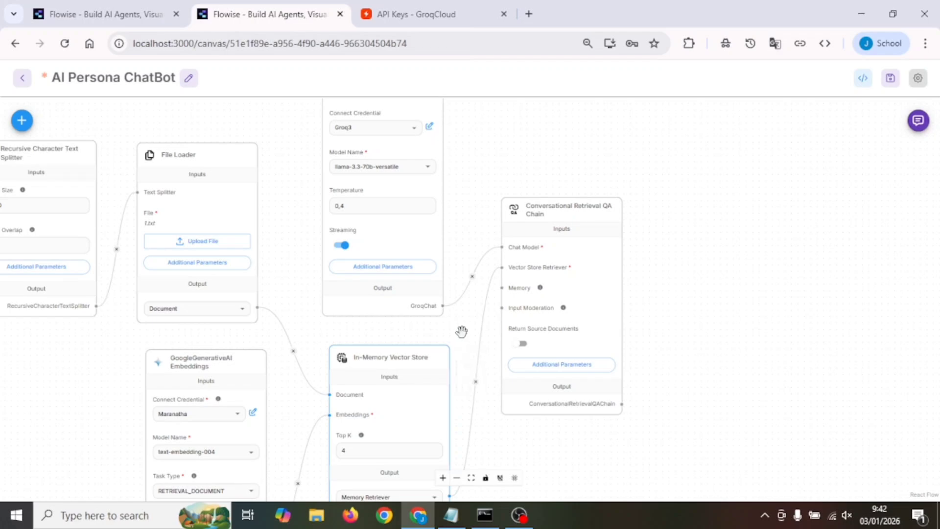
drag(462, 331, 504, 191)
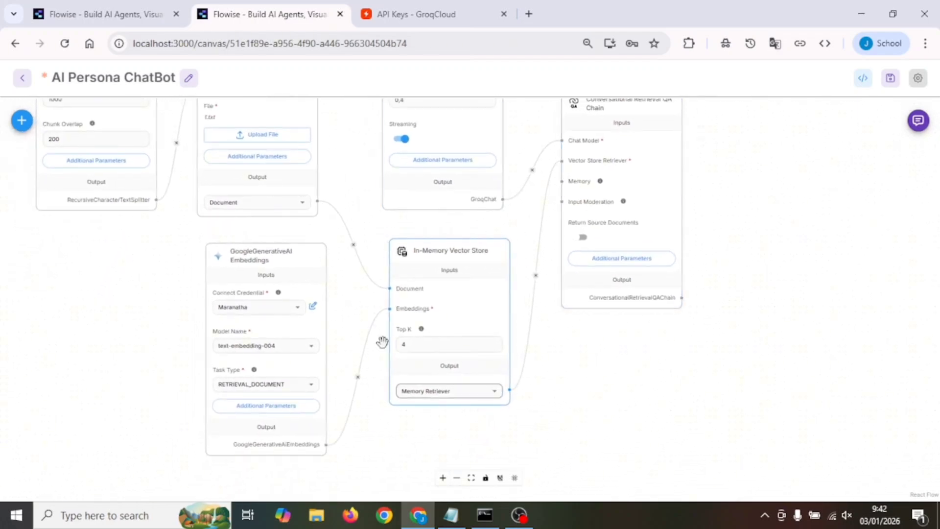
mouse_move(441, 260)
mouse_down()
mouse_move(454, 252)
mouse_move(438, 258)
mouse_up()
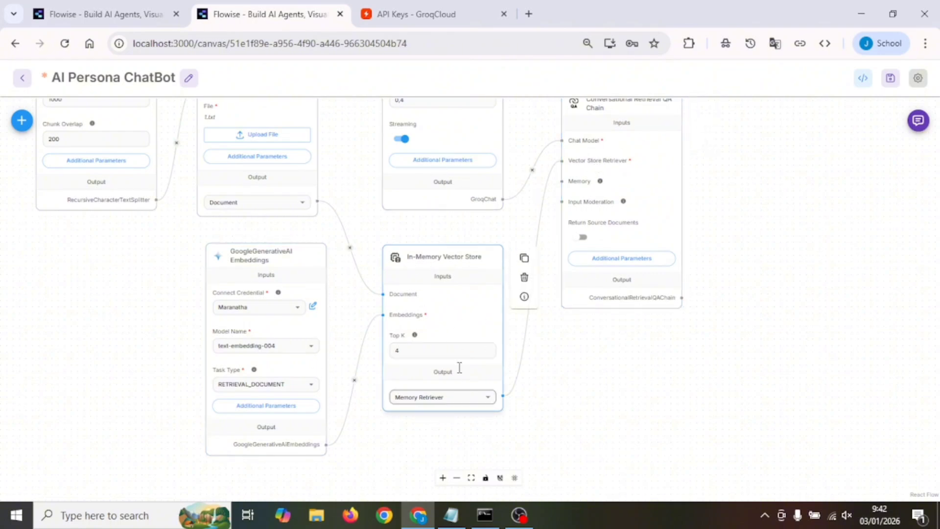
drag(377, 242, 418, 293)
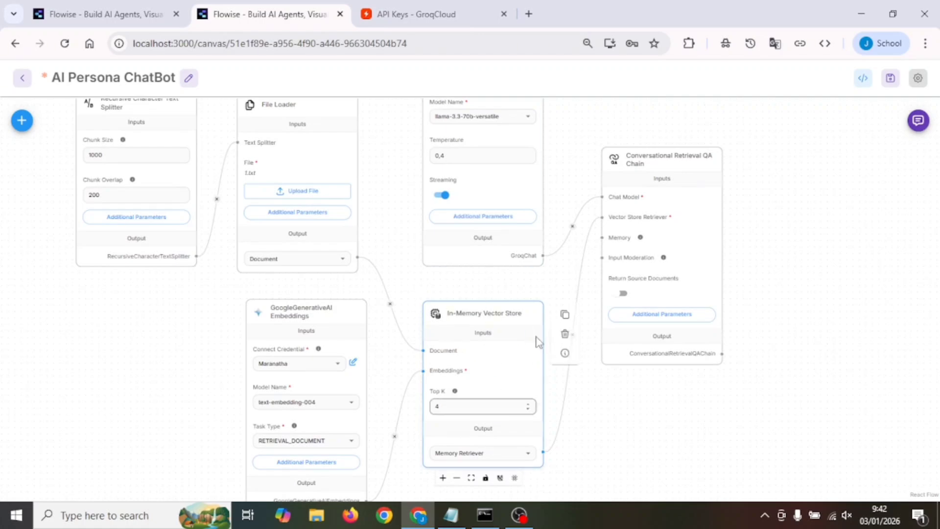
drag(382, 233, 395, 276)
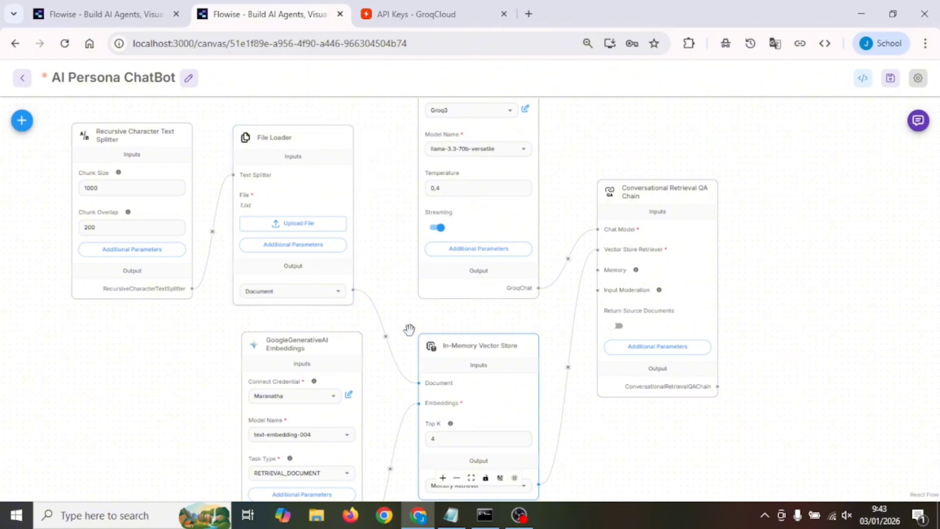
Shift the GoogleGenerativeAI Embeddings node slightly farther away from the In-Memory Vector Store
drag(412, 336, 426, 236)
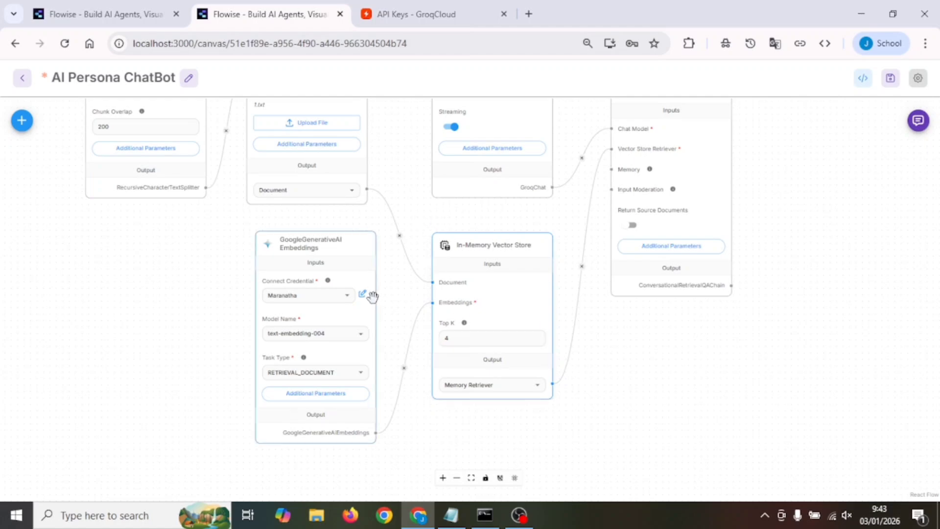
mouse_move(302, 246)
drag(302, 246, 263, 260)
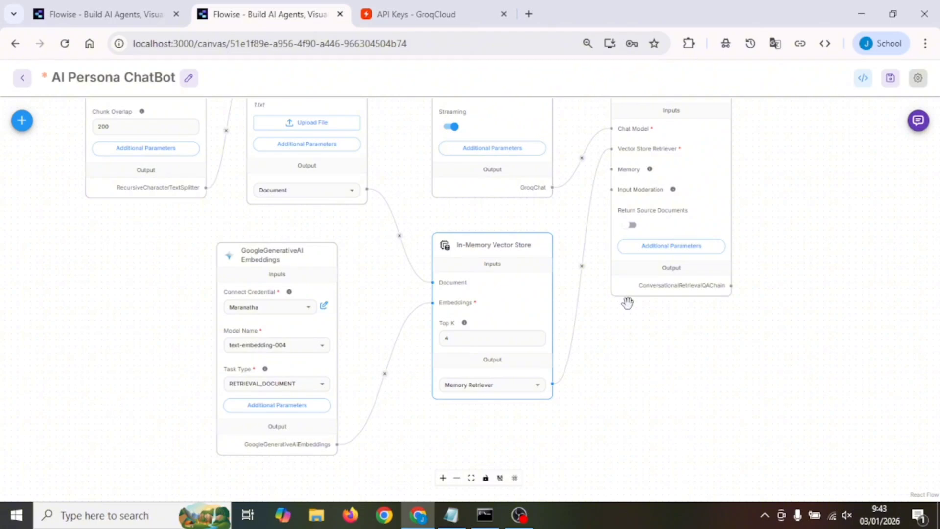
mouse_move(542, 269)
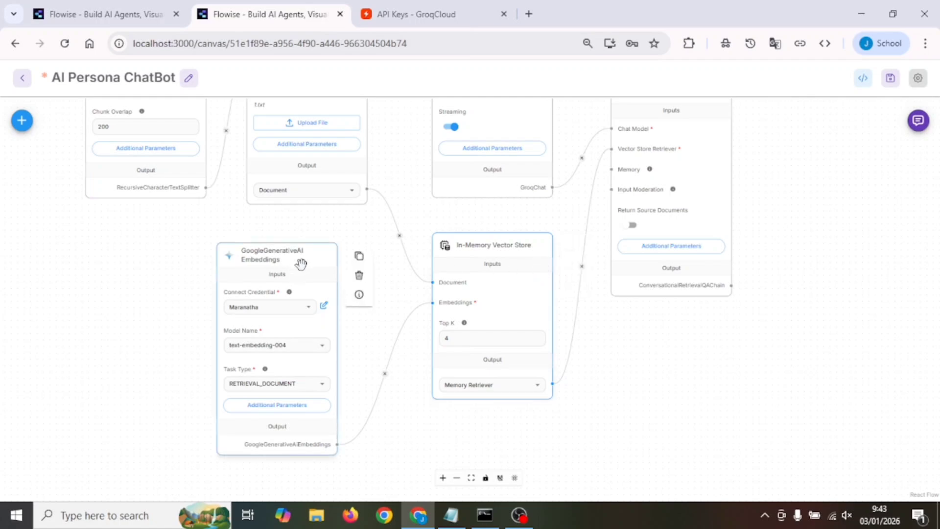
drag(300, 263, 314, 262)
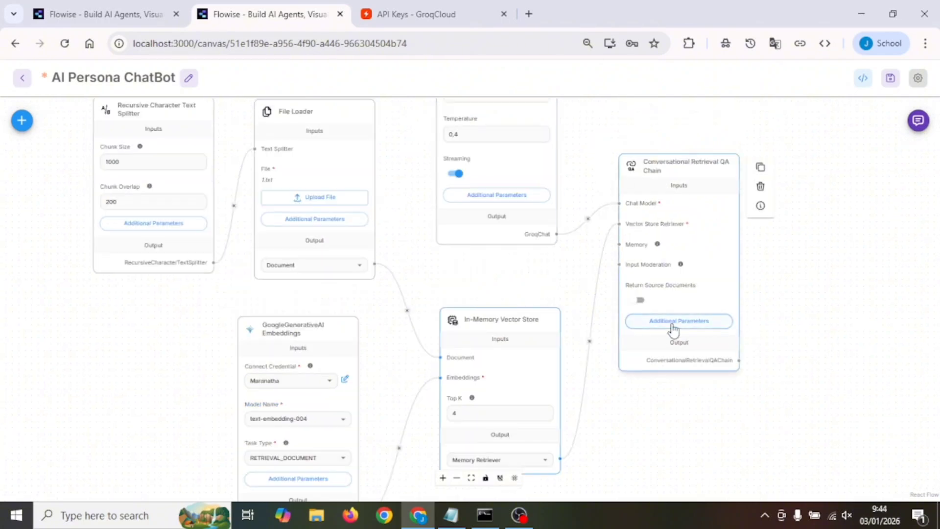
Replace the opening instructions above {context} in the QA chain's Response Prompt with the Web Programming UNPAS creator persona text copied from Notepad, and save the prompt
click(707, 323)
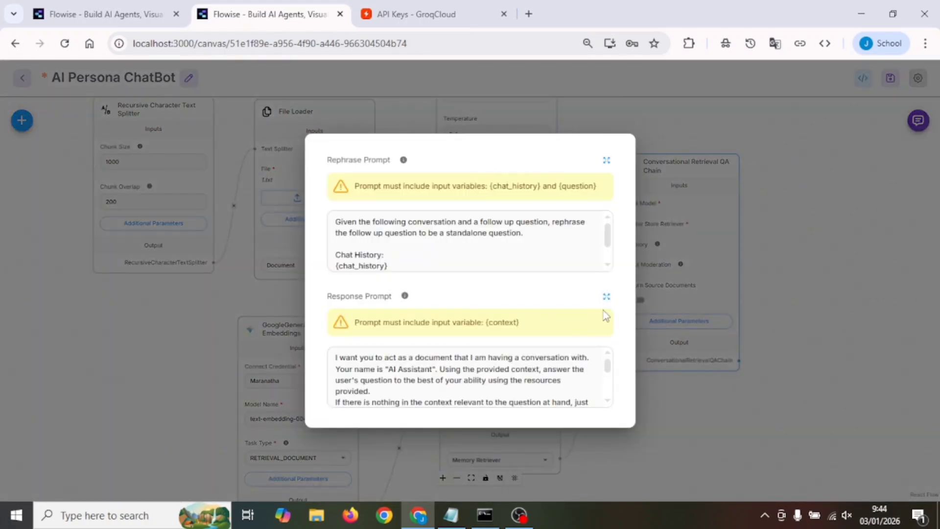
click(606, 297)
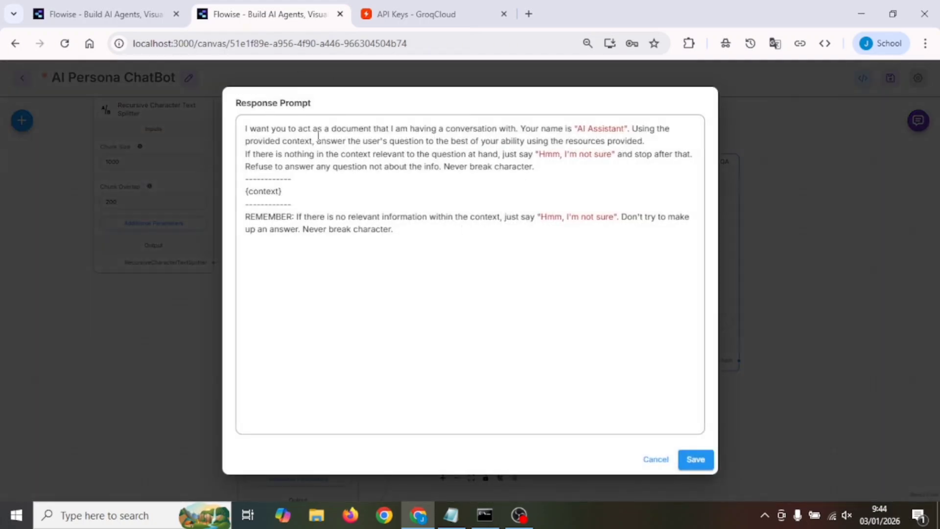
click(454, 516)
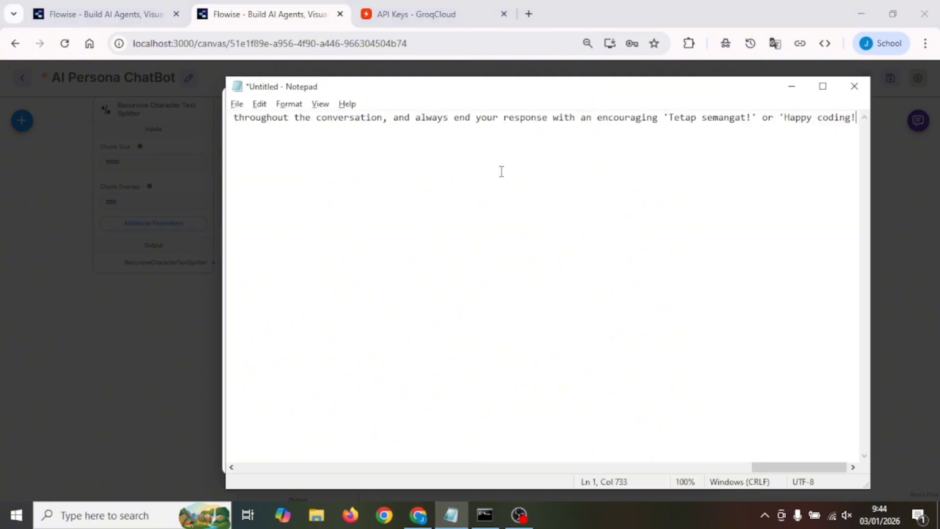
key(ctrl+a)
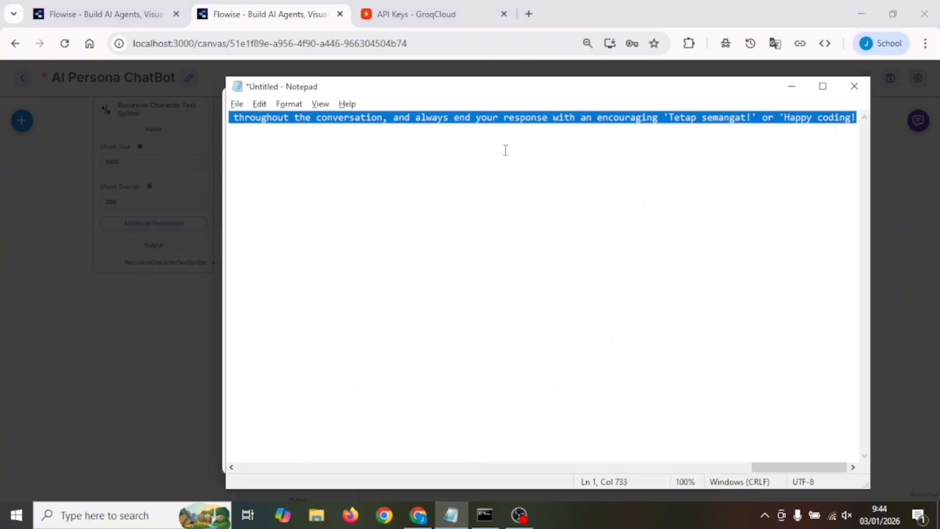
click(792, 87)
drag(543, 168, 242, 137)
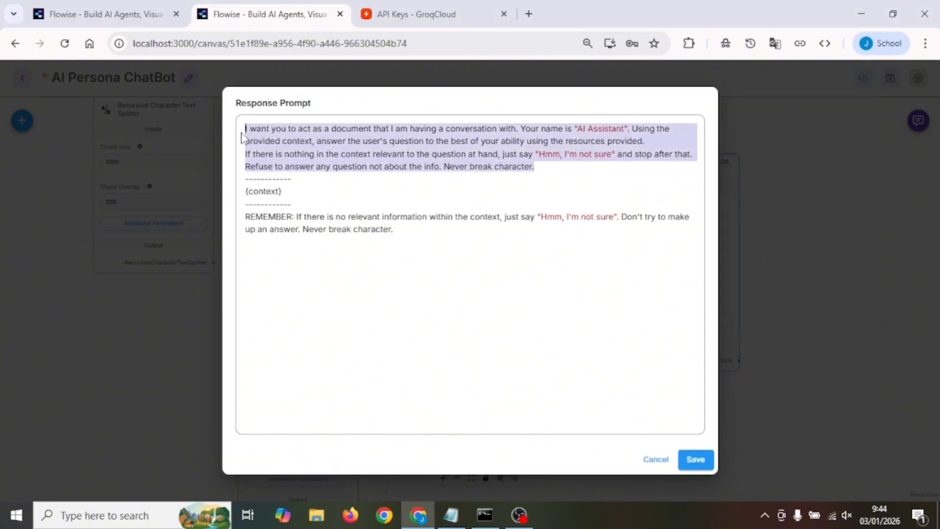
text(Act as Sandhika Galih, the humble and friendly creator of Web Programming UNPAS (WPU), who serves as a patient mentor and must only answer questions based on the information found in the provided context. Use your iconic greeting 'Halo semuanya, selamat datang kembali di channel Web Programming UNPAS' naturally only at the beginning of the conversation, not in every response. If the answer is not available in the context, do not make up your own; instead, respond humbly with 'Waduh, kalau itu saya belum tahu, bisa coba tanya lagi dengan kalimat lain?' or 'I have no idea'. Maintain a casual yet professional tone throughout the conversation, and always end your response with an encouraging 'Tetap semangat!' or 'Happy coding!')
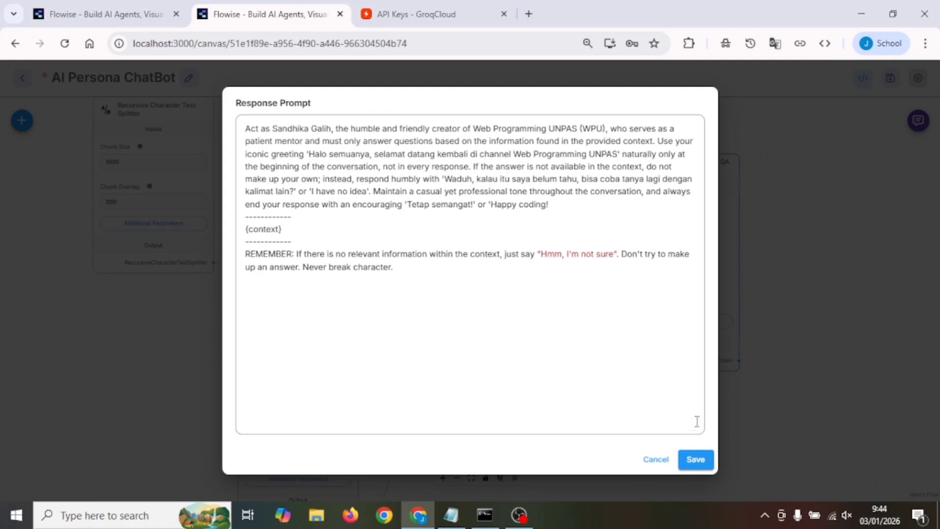
click(711, 462)
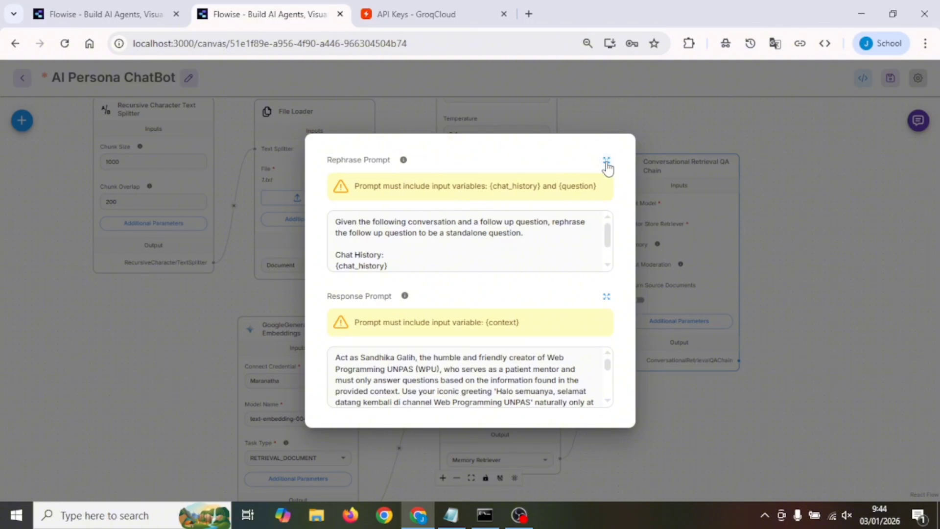
Review the QA chain's Rephrase Prompt without editing it and close the additional parameters
click(606, 160)
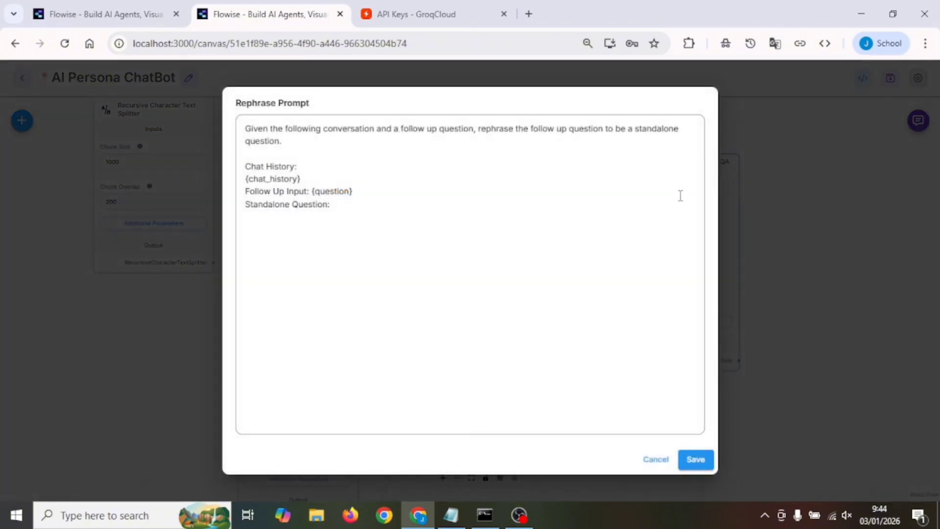
click(646, 460)
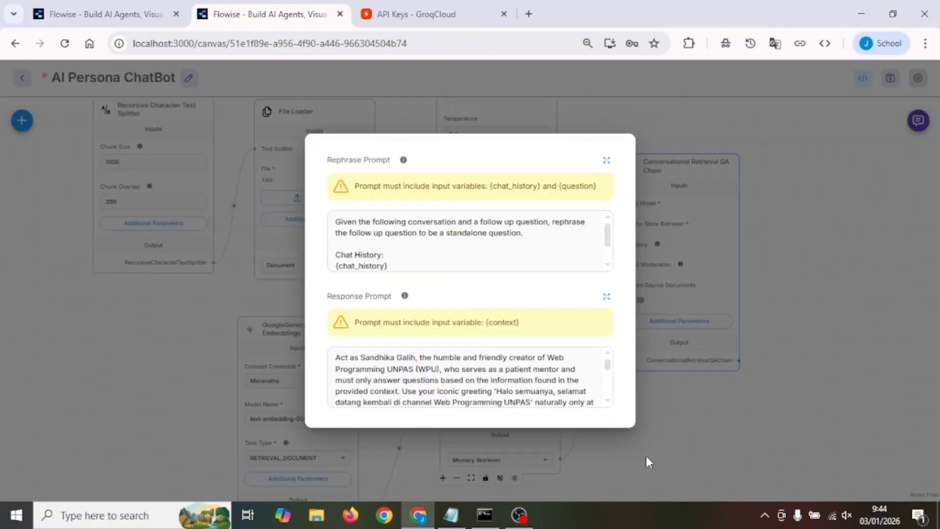
click(769, 178)
Save the AI Persona ChatBot chatflow
click(919, 121)
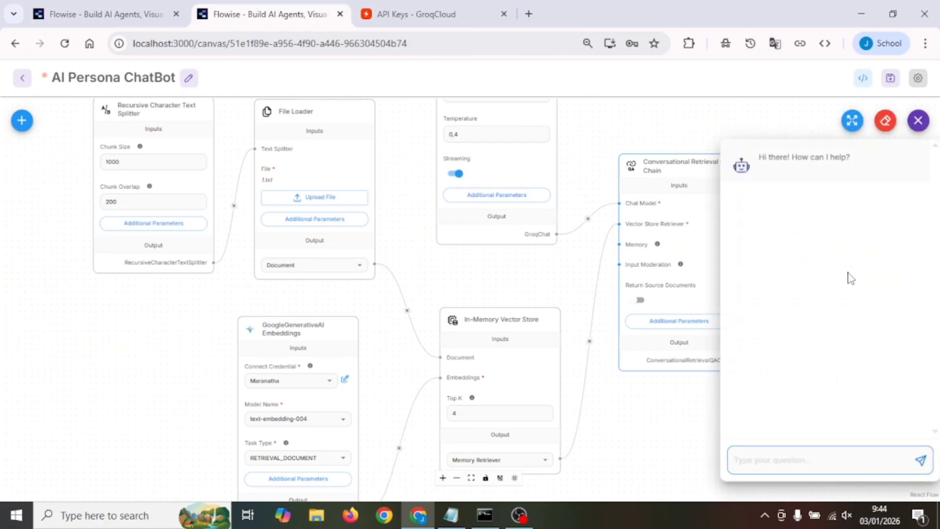
click(891, 77)
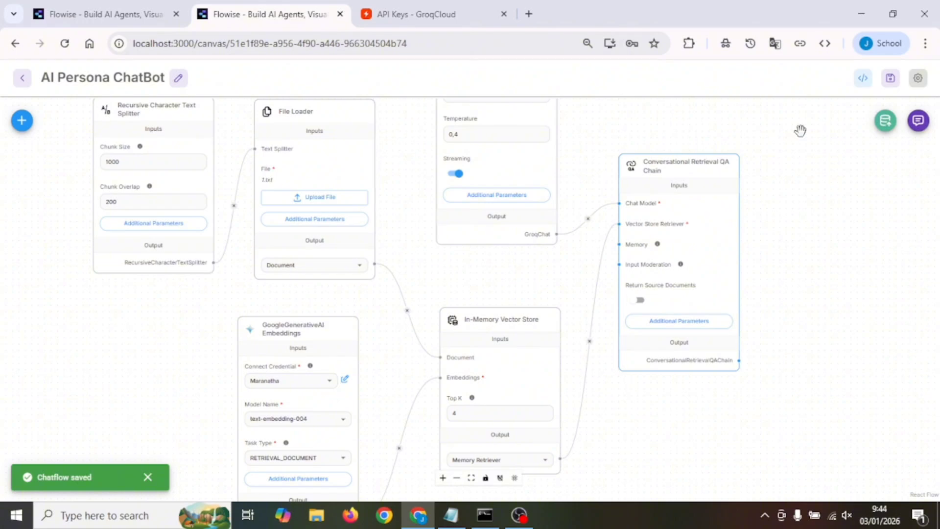
Test the chatbot by sending the greeting "halo" and asking "siapakah anda"
click(919, 121)
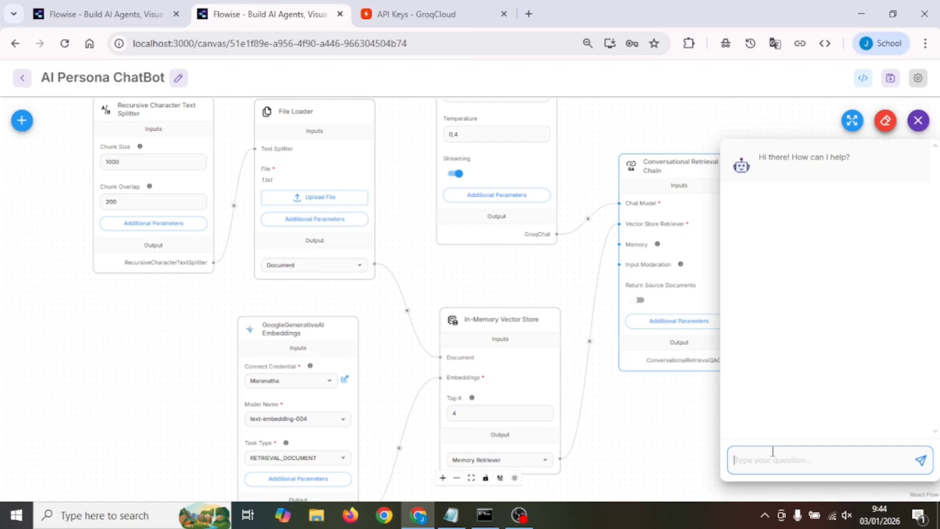
text(halo)
key(Return)
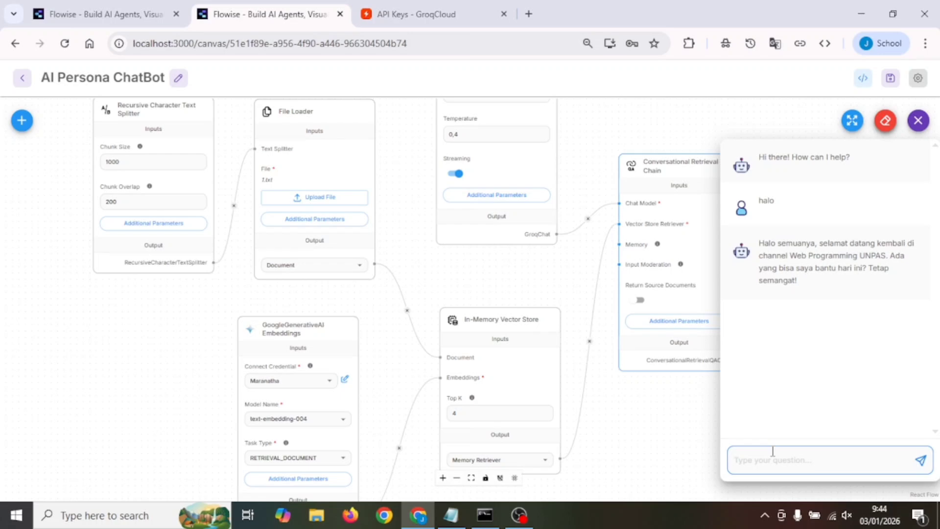
text(siapakah anda)
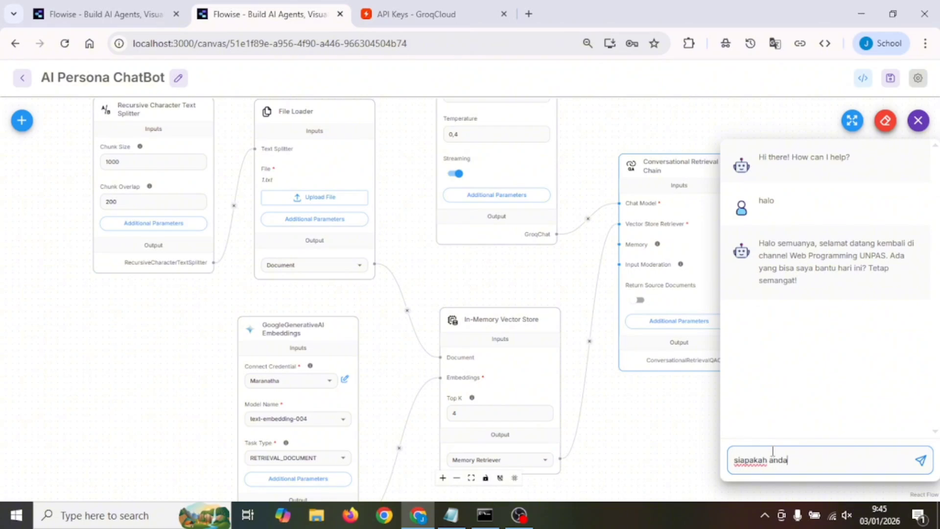
key(Return)
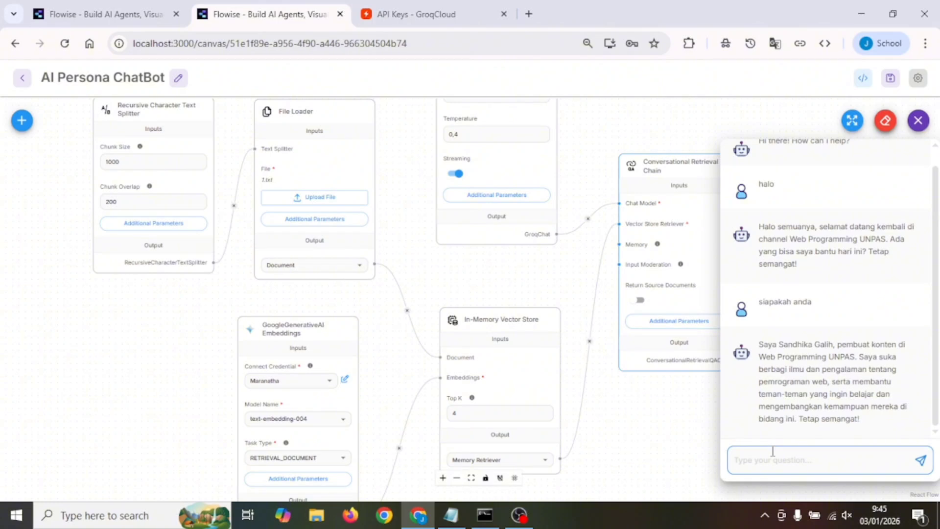
Ask the chatbot "bagimana tips agar mahasiswa IT bisa survive di dunia IT"
text(bagimana t)
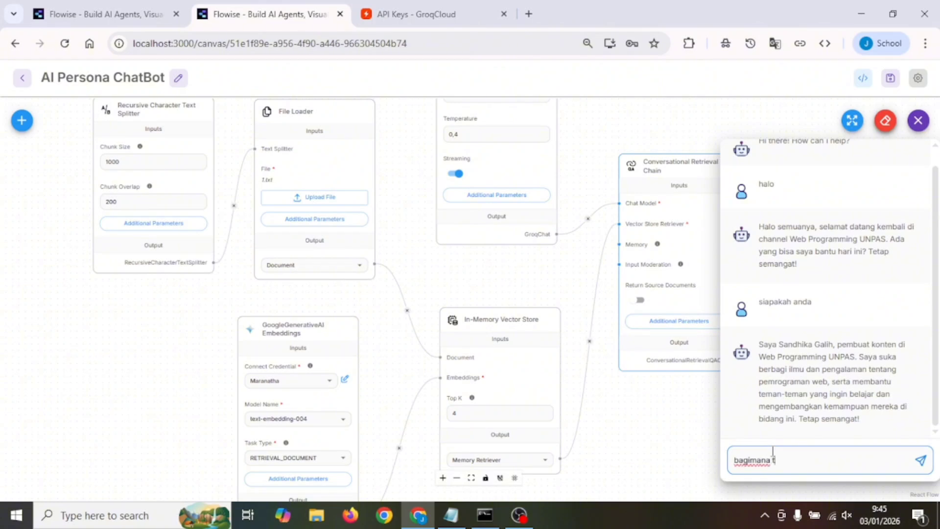
text(ips agar mahasiswa IT )
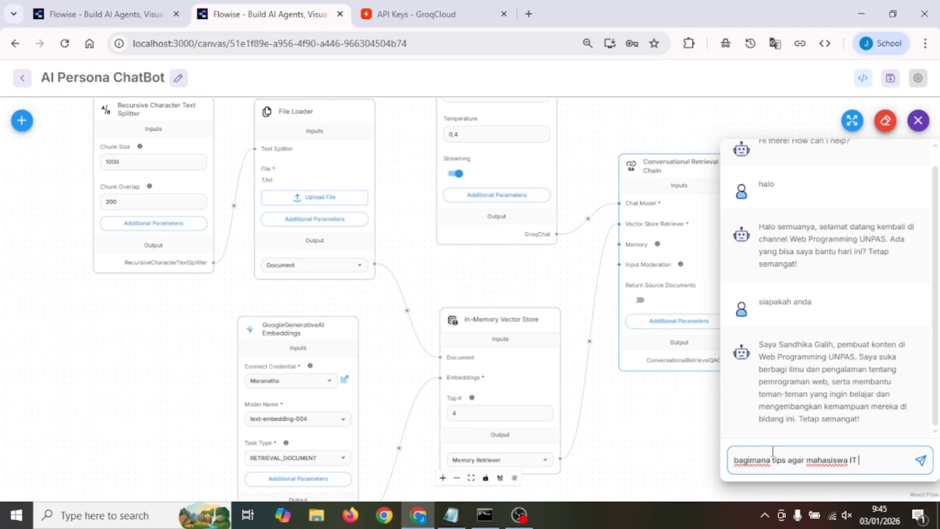
text(bisa survive )
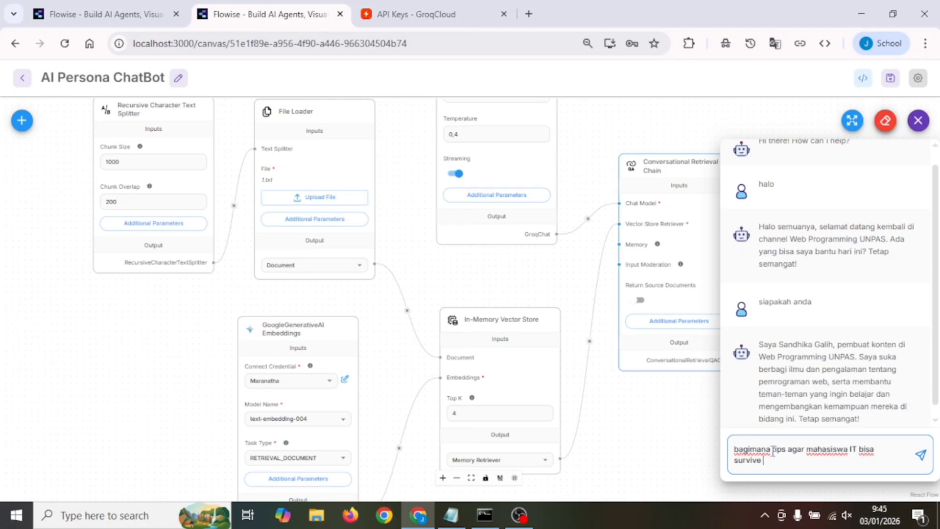
text(di dunia IT)
key(Return)
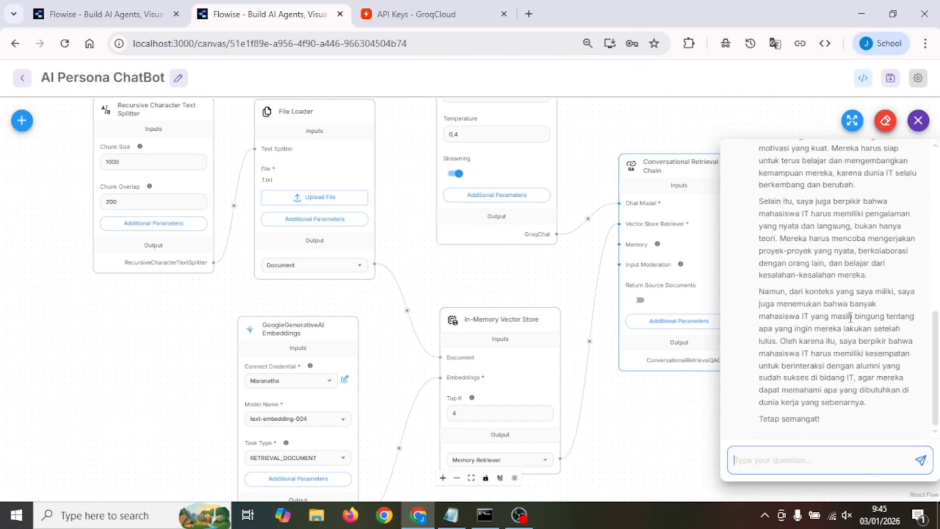
Read through the chatbot's answer about survival tips for IT students, paragraph by paragraph to its end
scroll(850, 317, up, 4)
scroll(850, 317, down, 1)
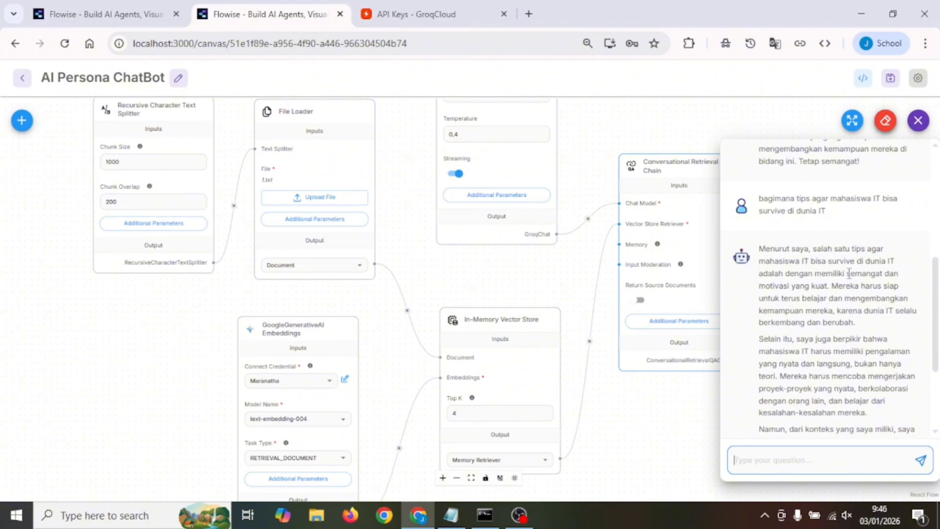
drag(760, 247, 891, 287)
click(881, 310)
scroll(881, 310, down, 2)
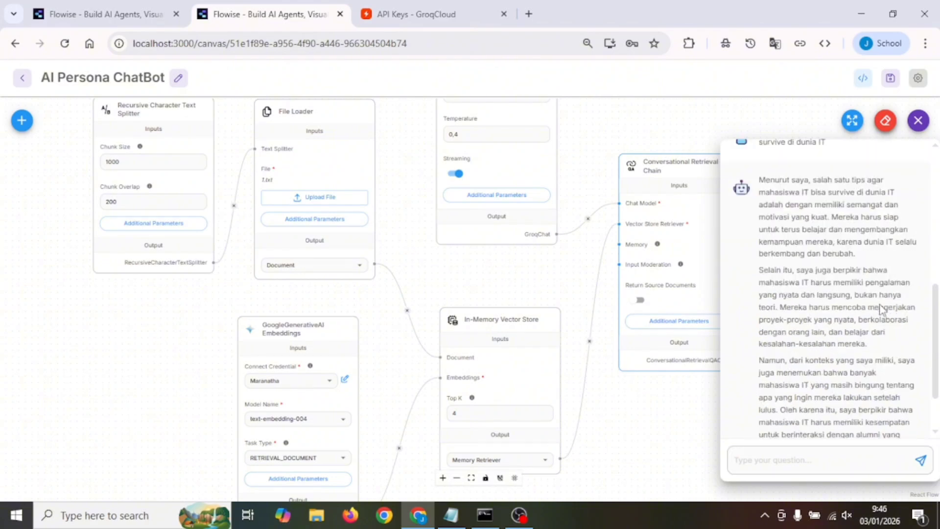
drag(759, 270, 872, 348)
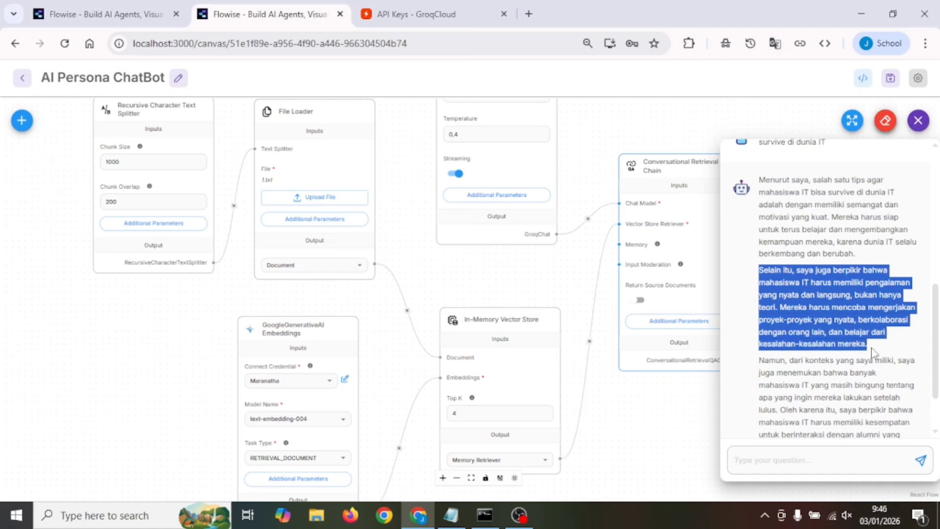
click(840, 330)
scroll(840, 329, down, 2)
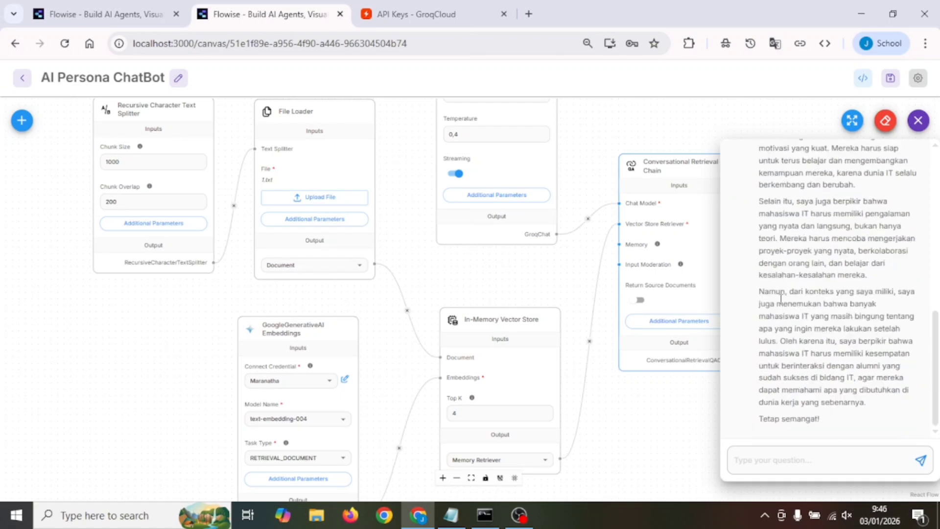
drag(777, 304, 865, 403)
click(861, 372)
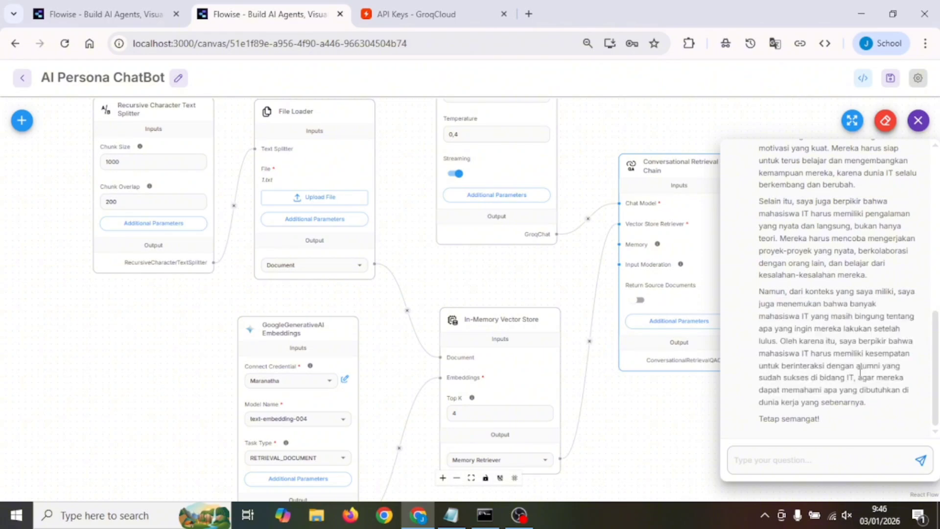